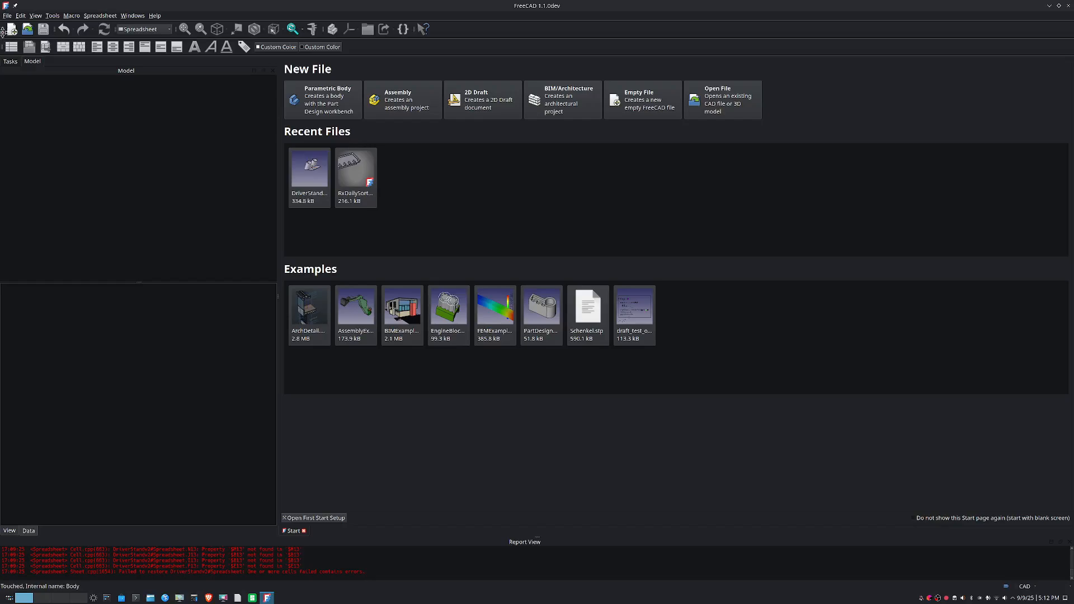
Open the DriverStandv2.FCStd document.
left_click(7, 15)
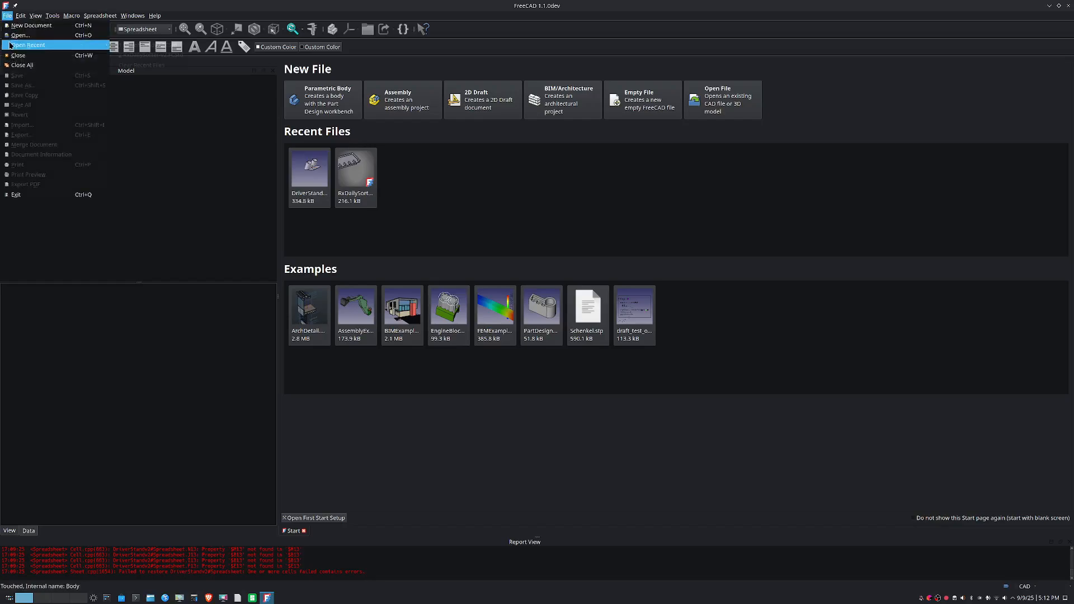
left_click(22, 35)
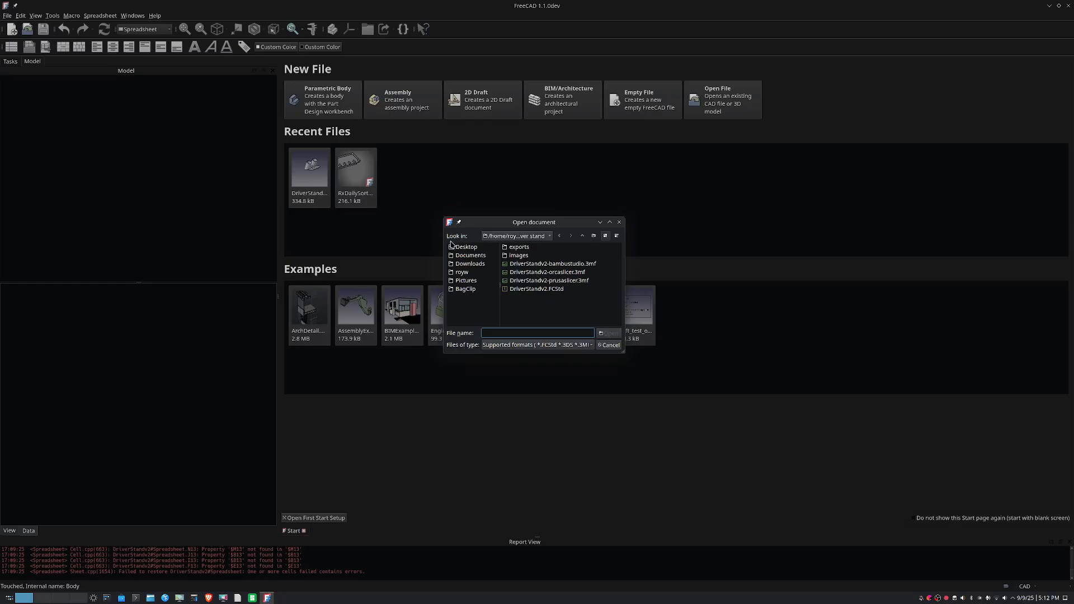
left_click(534, 290)
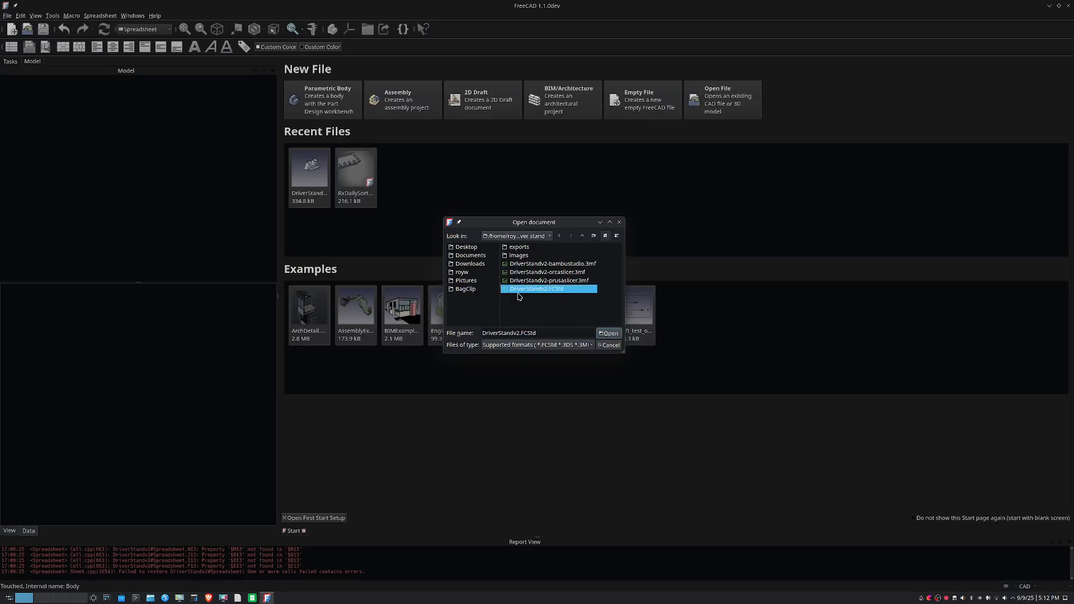
left_click(608, 334)
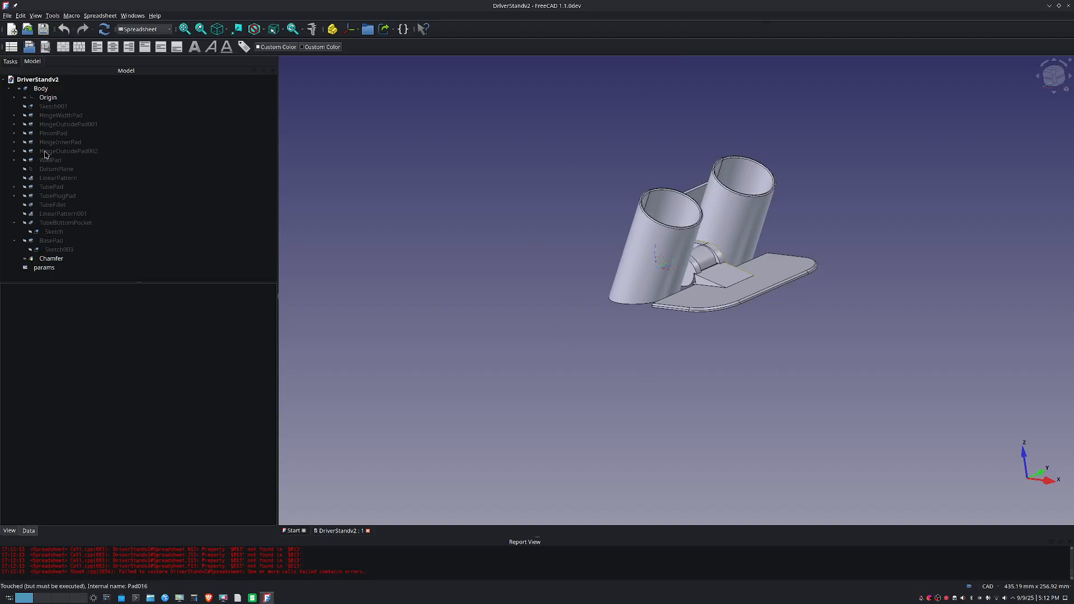
Set the Body's Model configuration to 9x85mm by 3.
left_click(38, 89)
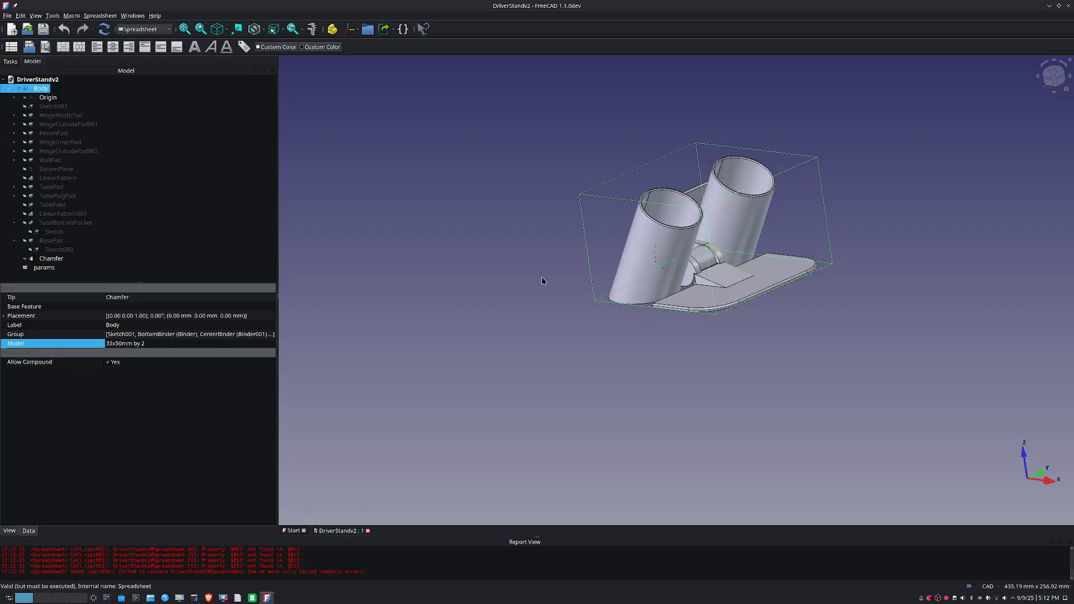
left_click(151, 347)
left_click(151, 346)
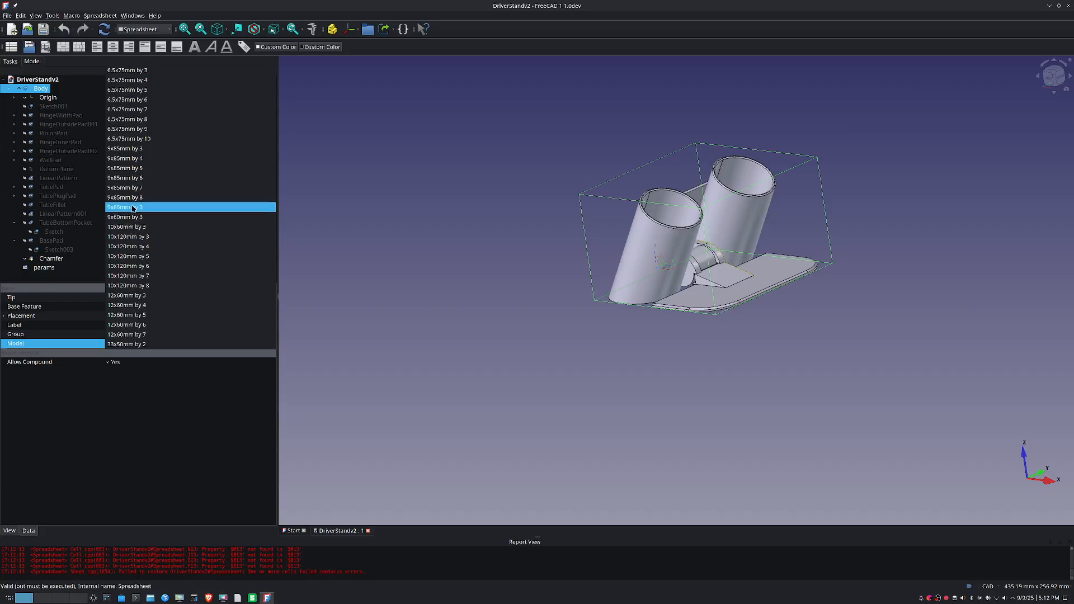
key("Escape")
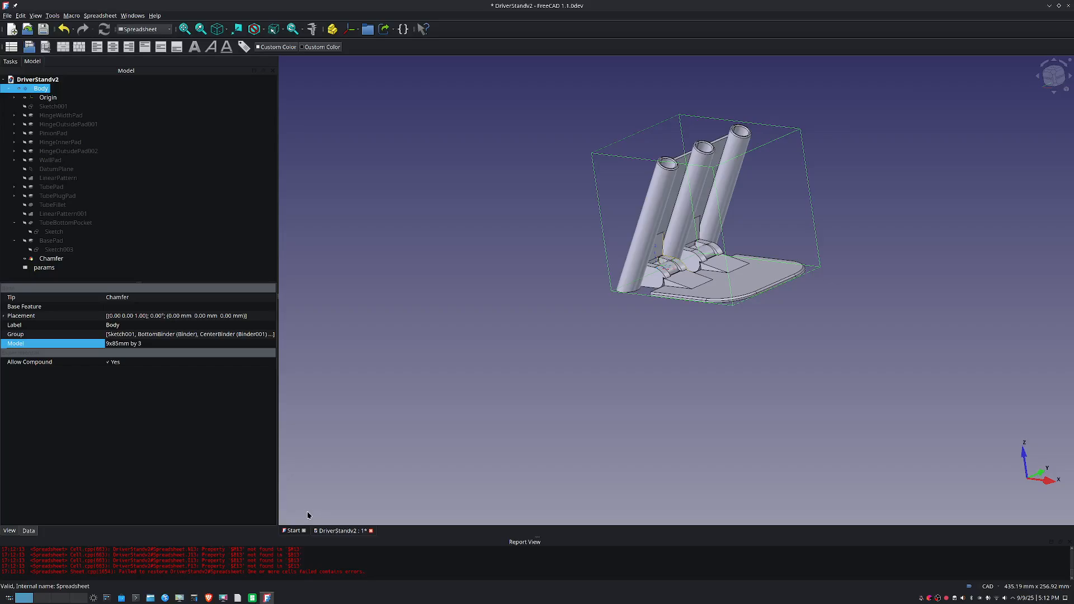
Close the Start page and open the params spreadsheet.
left_click(294, 531)
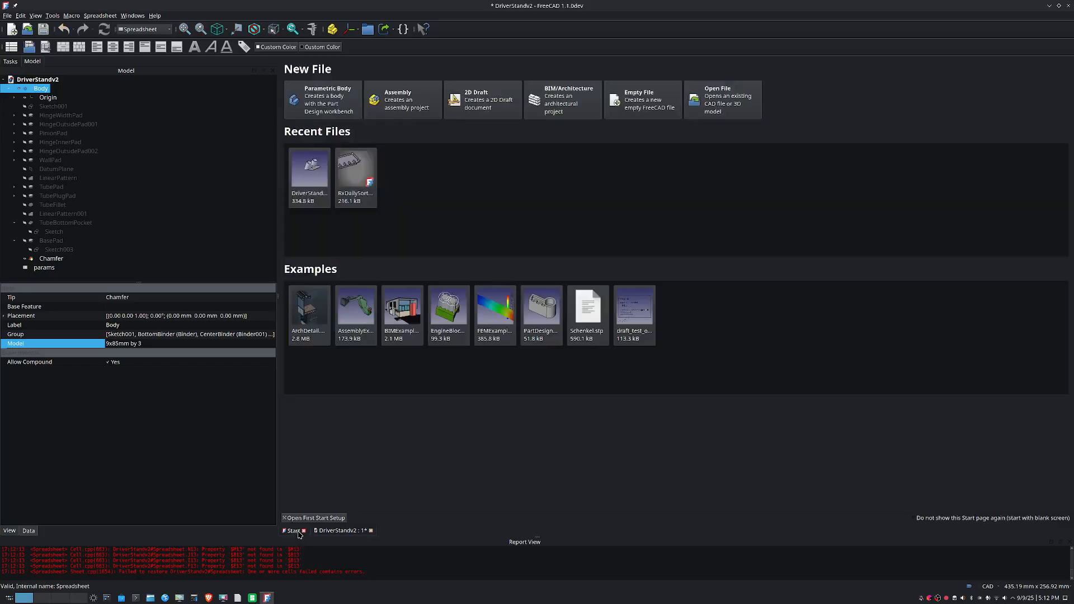
left_click(303, 531)
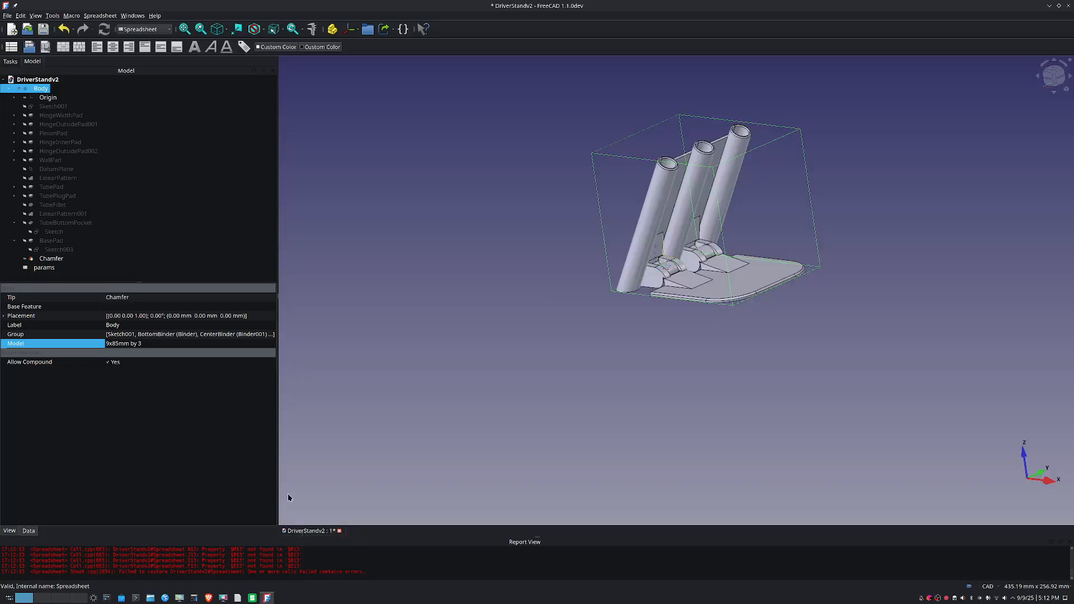
left_click(41, 270)
double_click(41, 270)
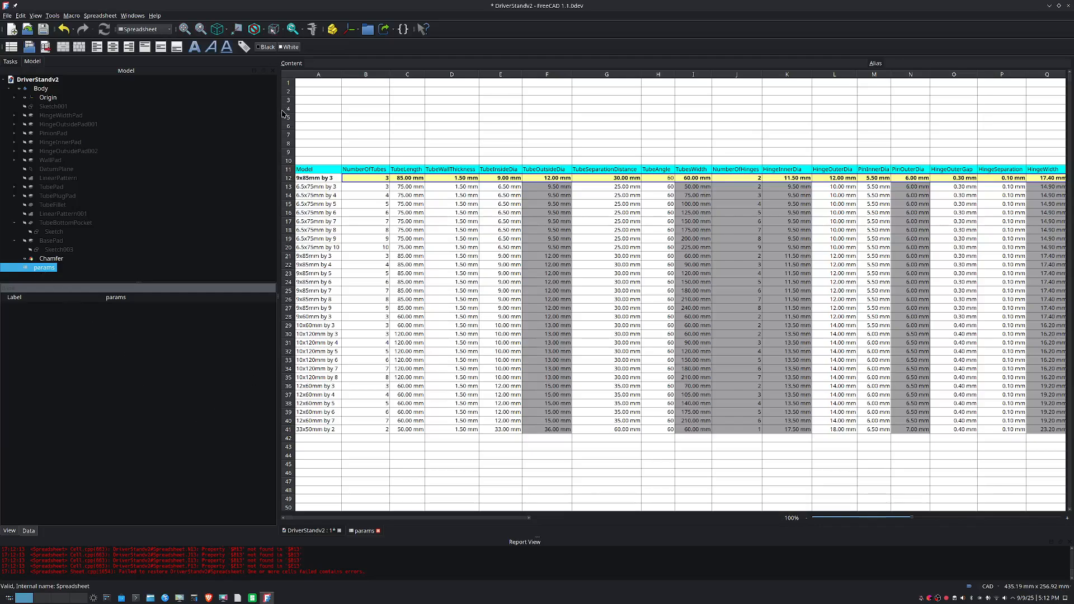
Tile the spreadsheet and 3D view side by side, narrowing the 3D view and widening params to about column L.
left_click(133, 16)
left_click(135, 46)
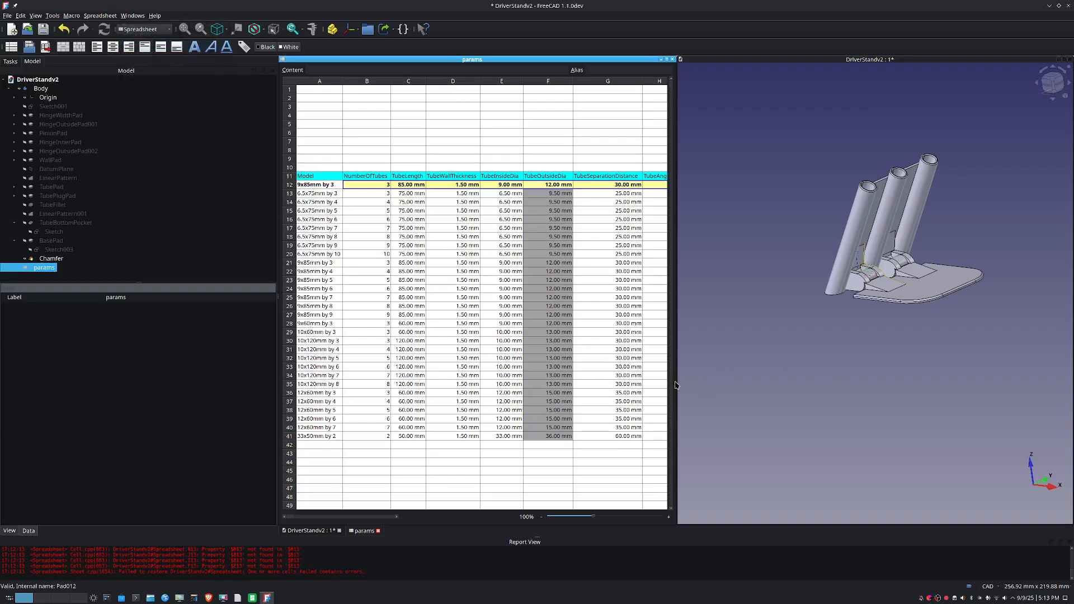
left_click_drag(678, 380, 864, 381)
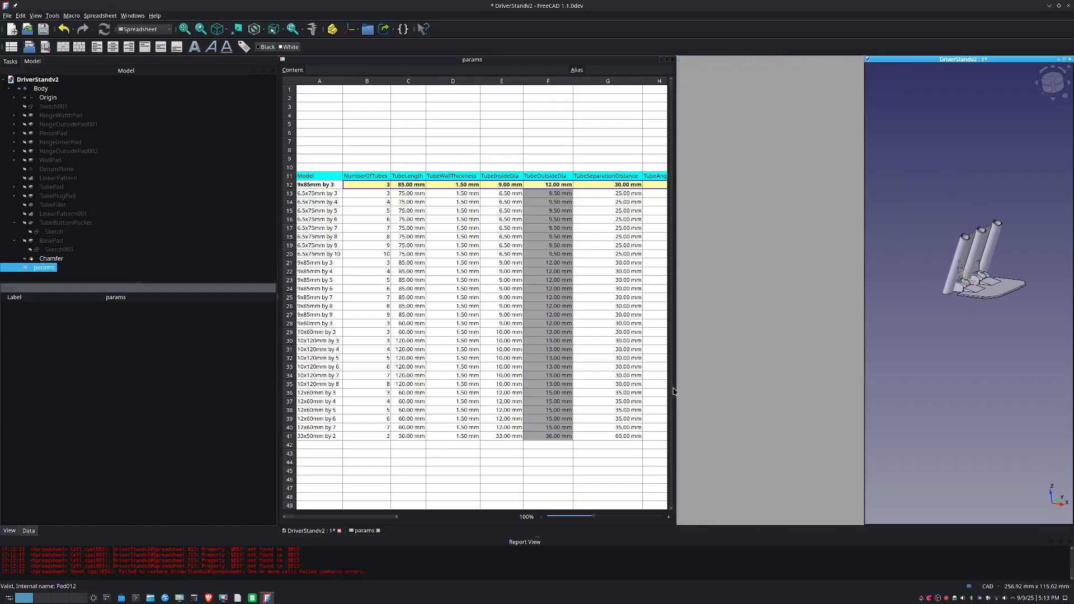
left_click_drag(677, 391, 864, 400)
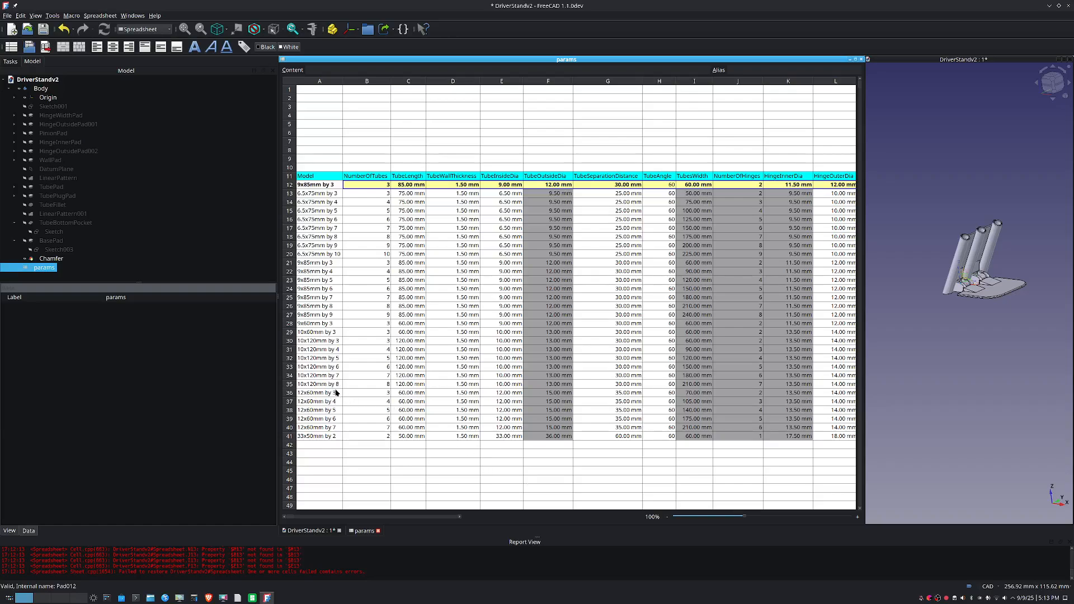
Copy the 10x120mm by 4 row (row 31) and paste it into the empty row 42 of params.
left_click(290, 349)
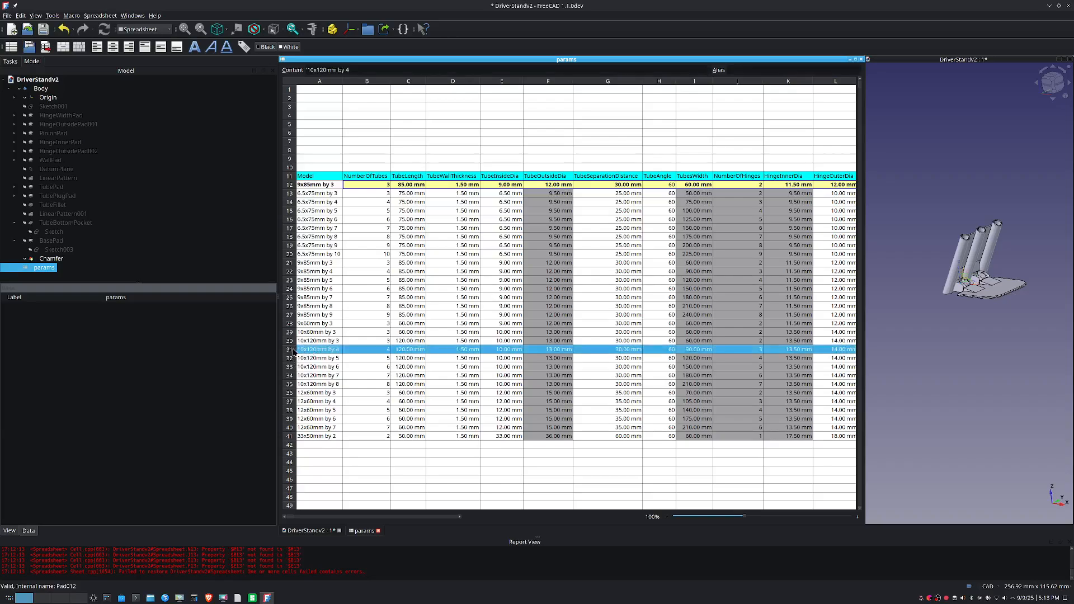
right_click(306, 349)
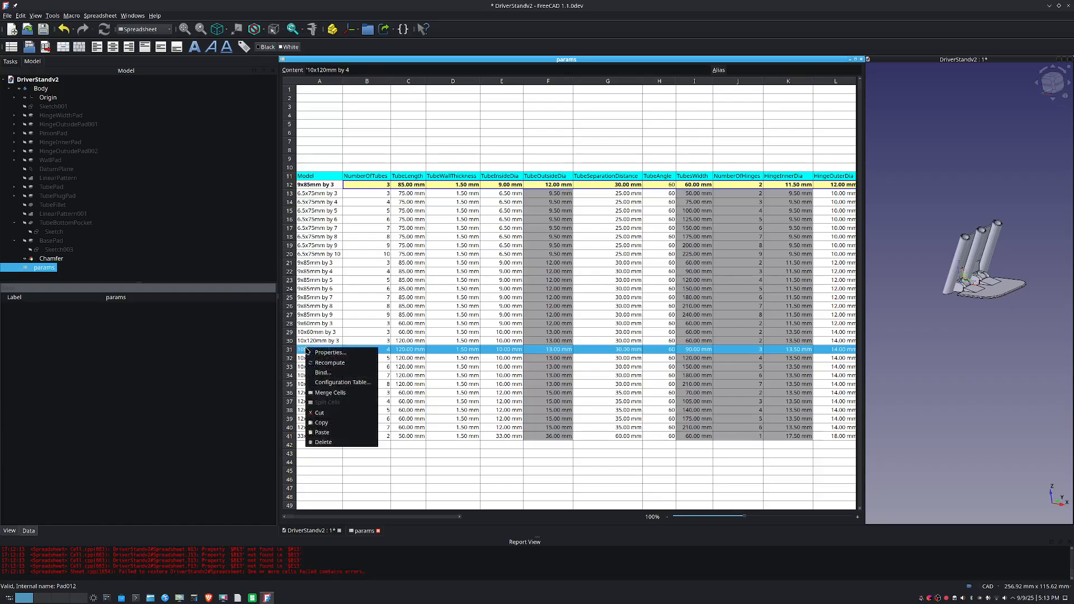
left_click(321, 423)
left_click(311, 446)
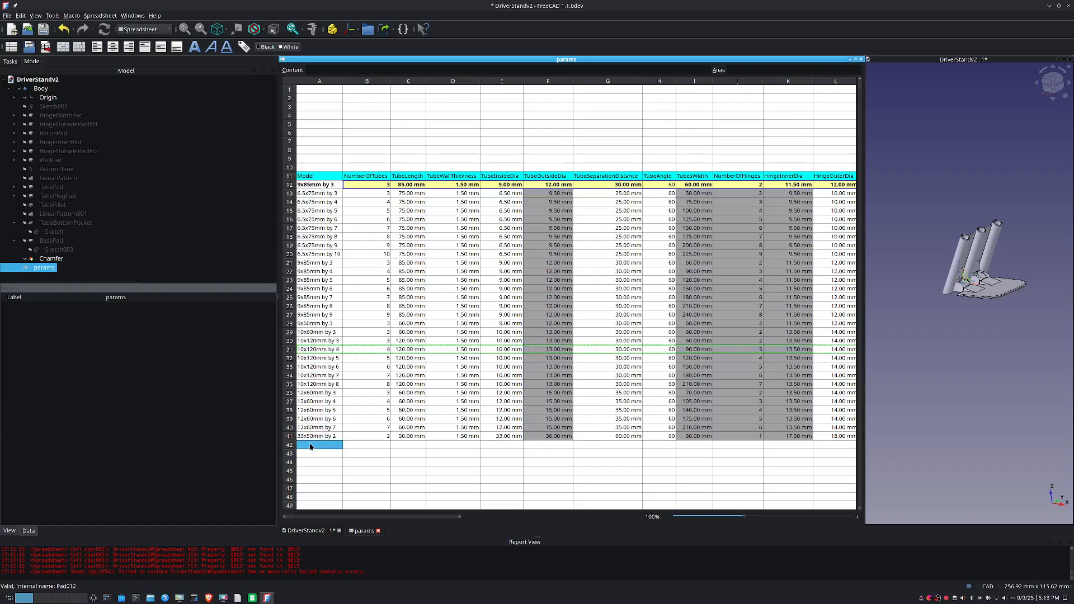
right_click(310, 446)
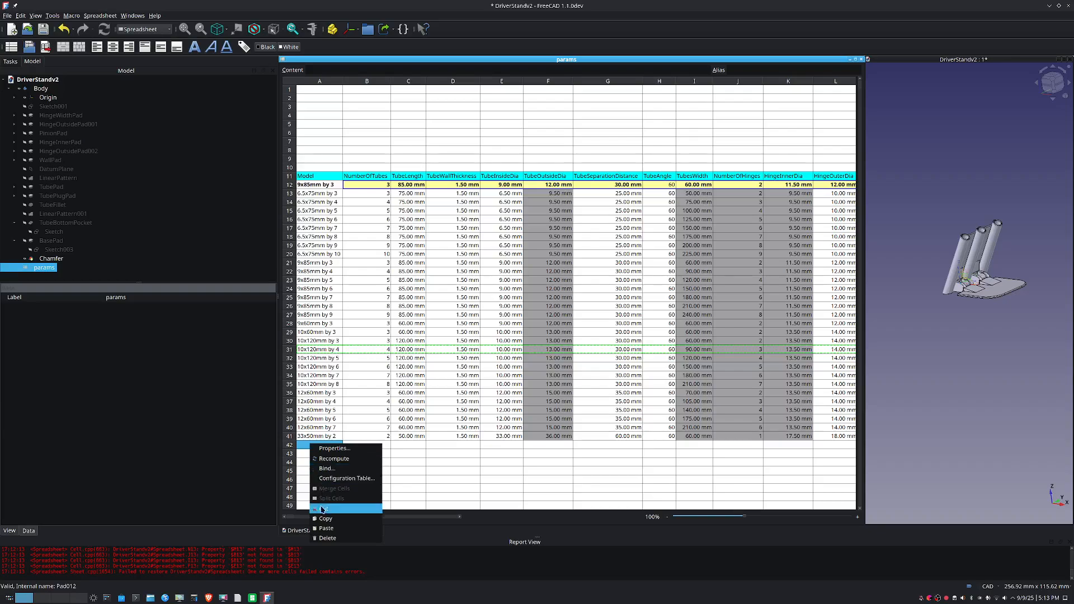
left_click(325, 529)
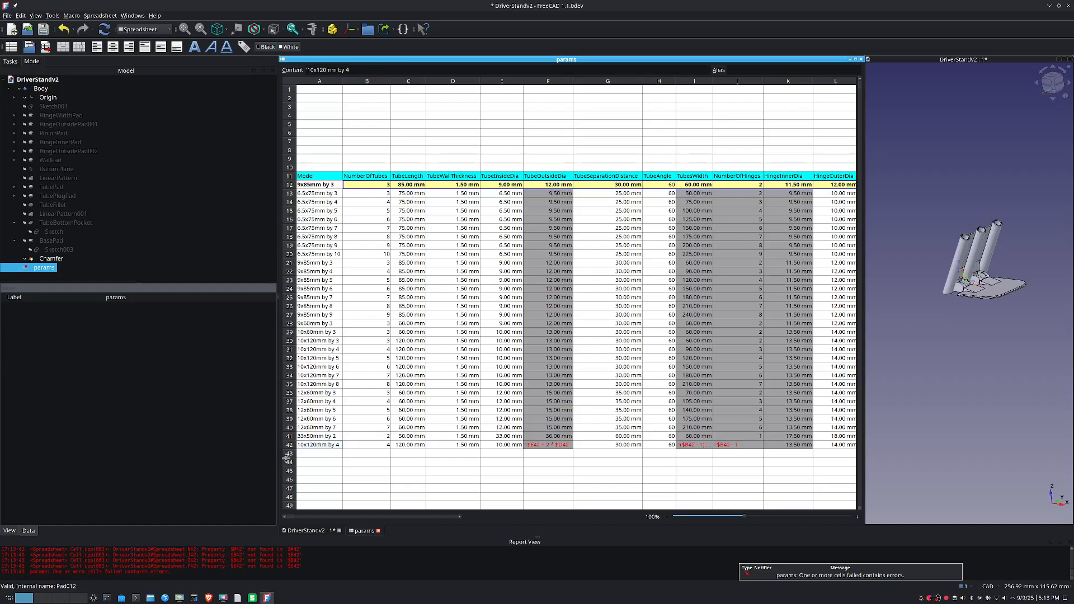
Rename the model in cell A42 as 11x100mm by 4.
left_click(327, 446)
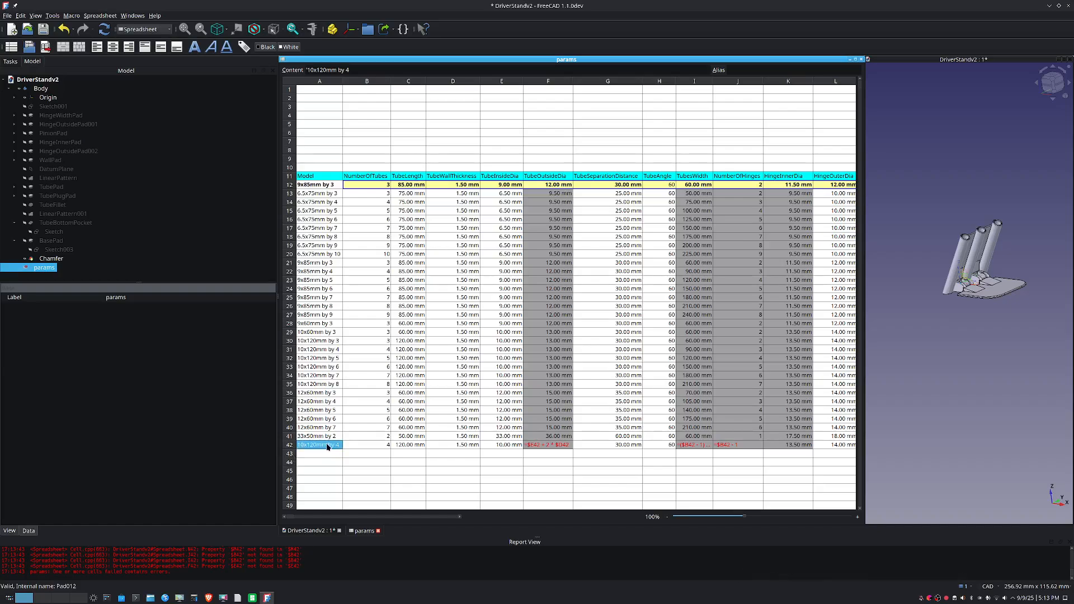
double_click(327, 446)
left_click(306, 446)
key("BackSpace")
type("1")
key("Right")
key("Right")
key("Right")
key("BackSpace")
type("0")
key("Return")
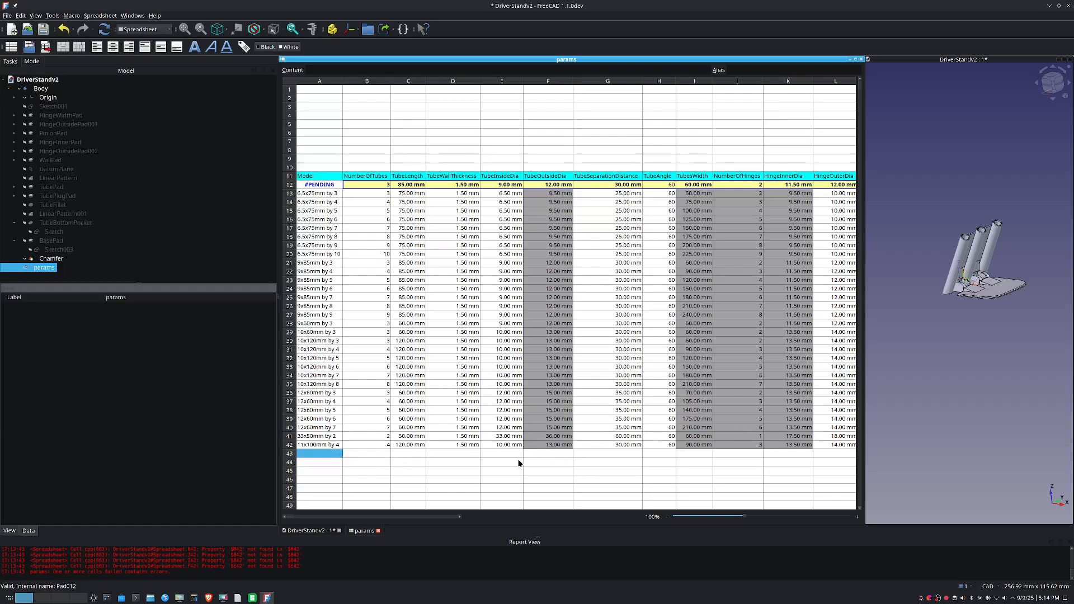
Set the Body's Model configuration to the new 11x100mm by 4 entry.
left_click(41, 89)
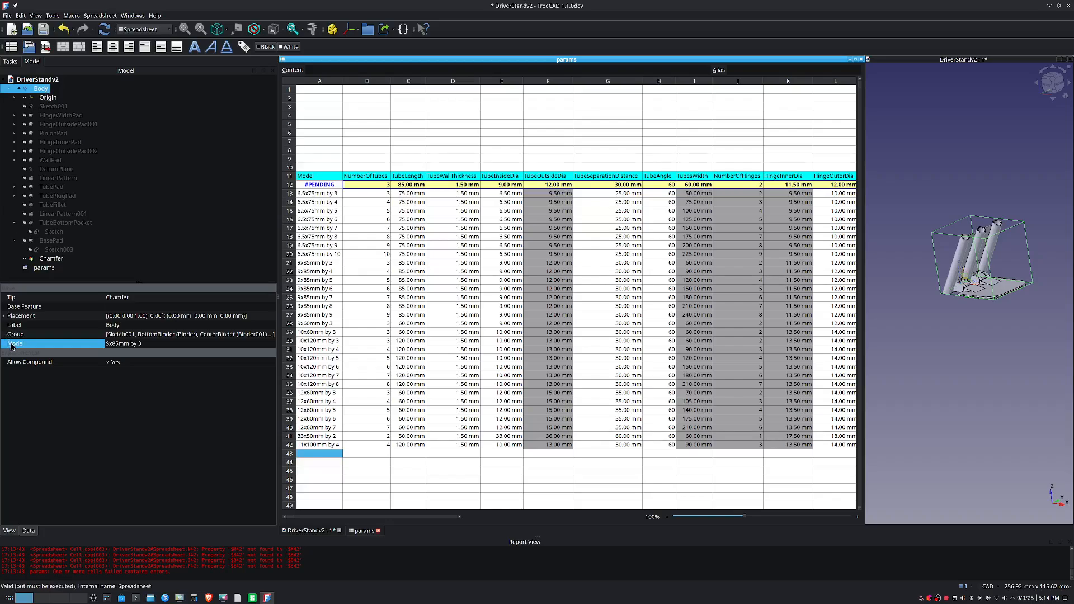
left_click(165, 344)
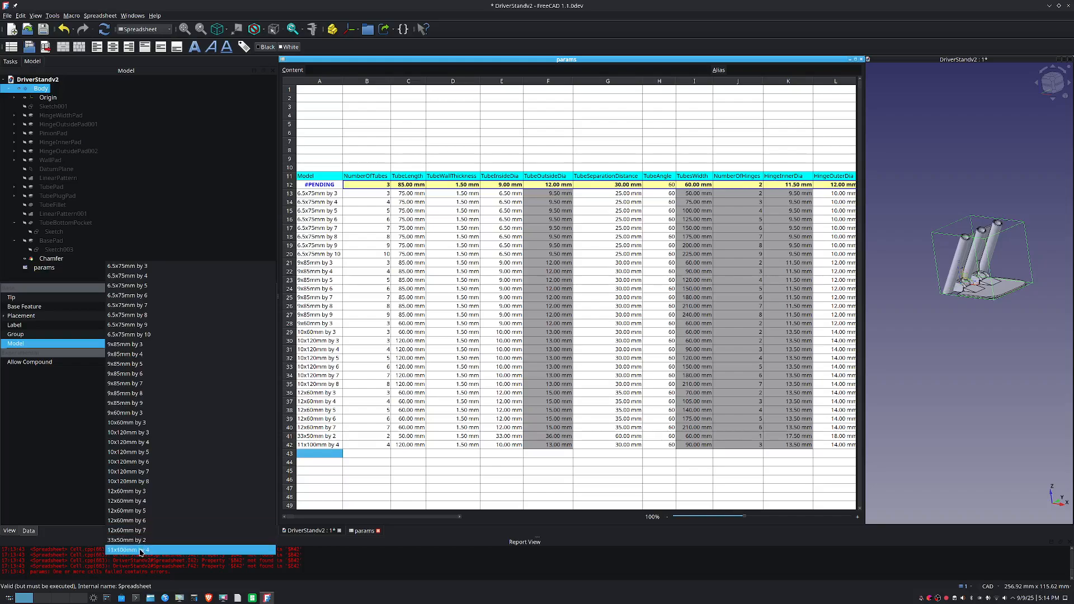
key("Escape")
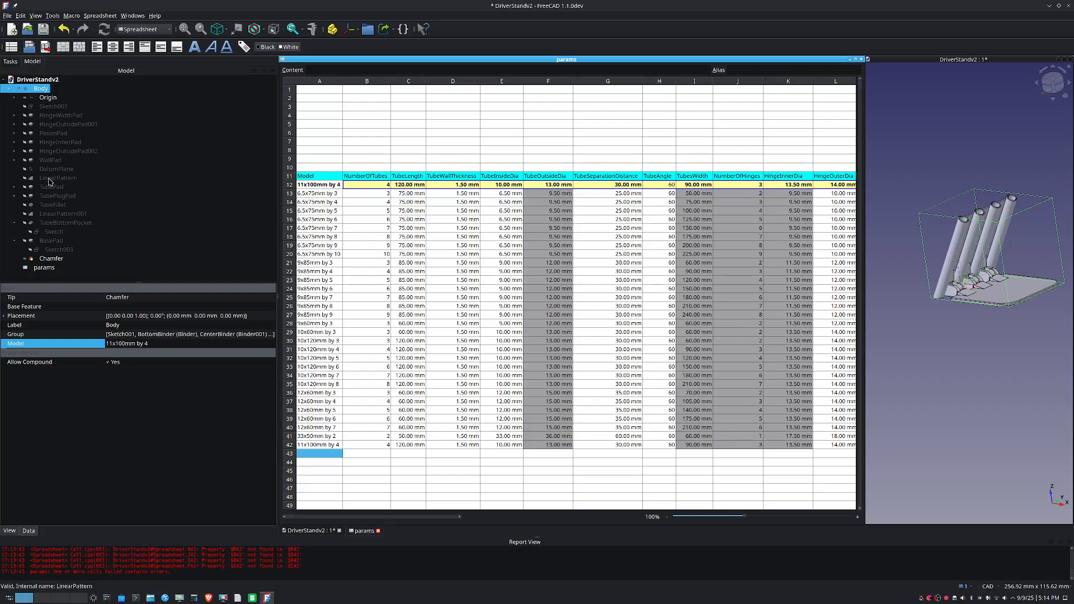
Inspect the content and alias of the NumberOfTubes cell in row 12, beneath its heading.
left_click(379, 186)
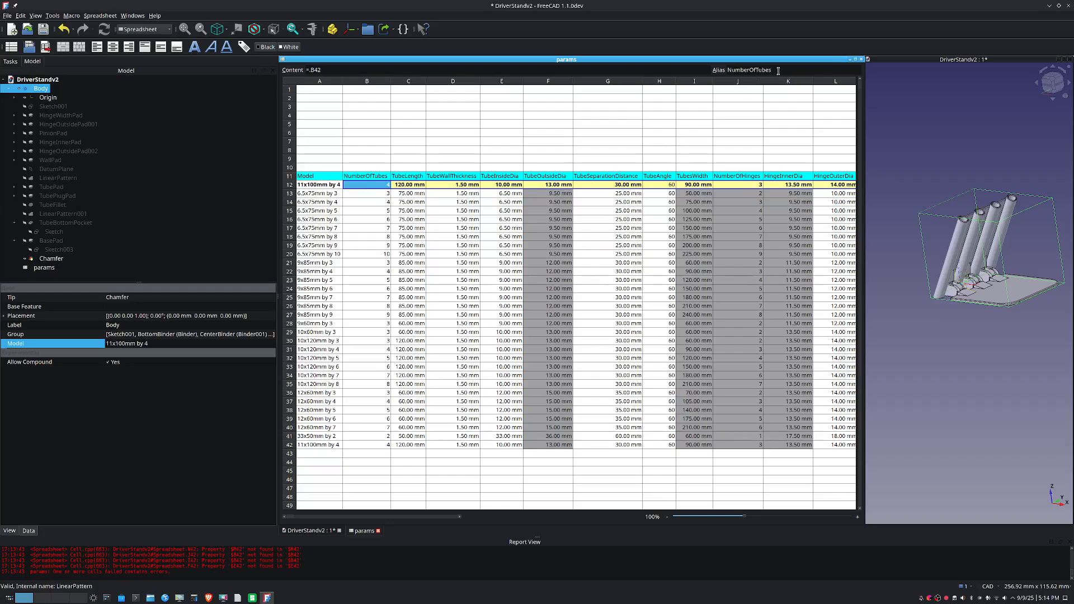
left_click(368, 177)
left_click(368, 187)
Switch the Body's Model configuration to 33x50mm by 2 and back to 11x100mm by 4.
left_click(141, 344)
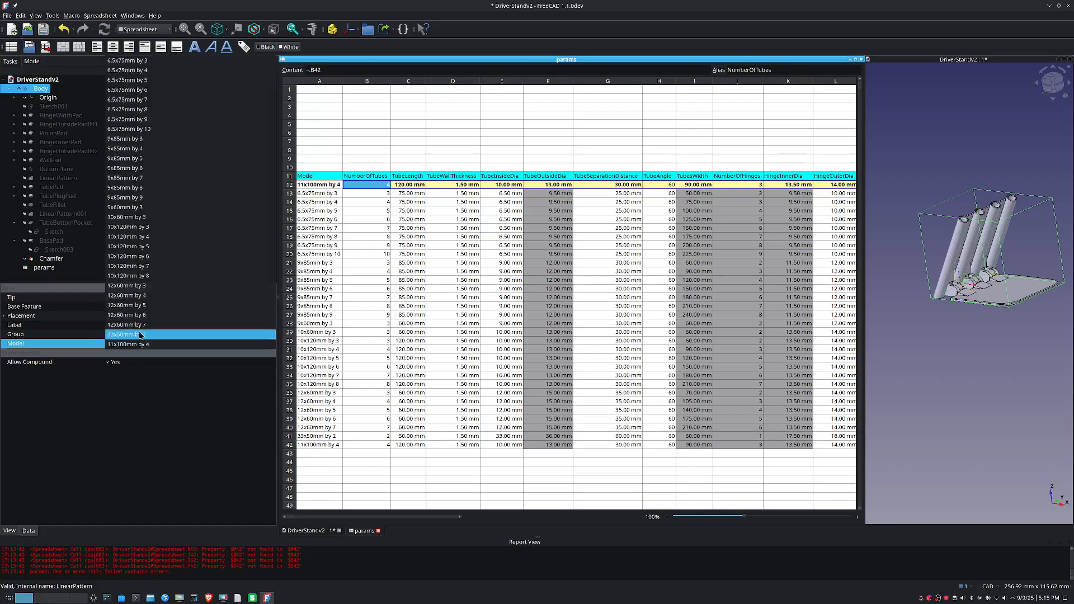
key("Escape")
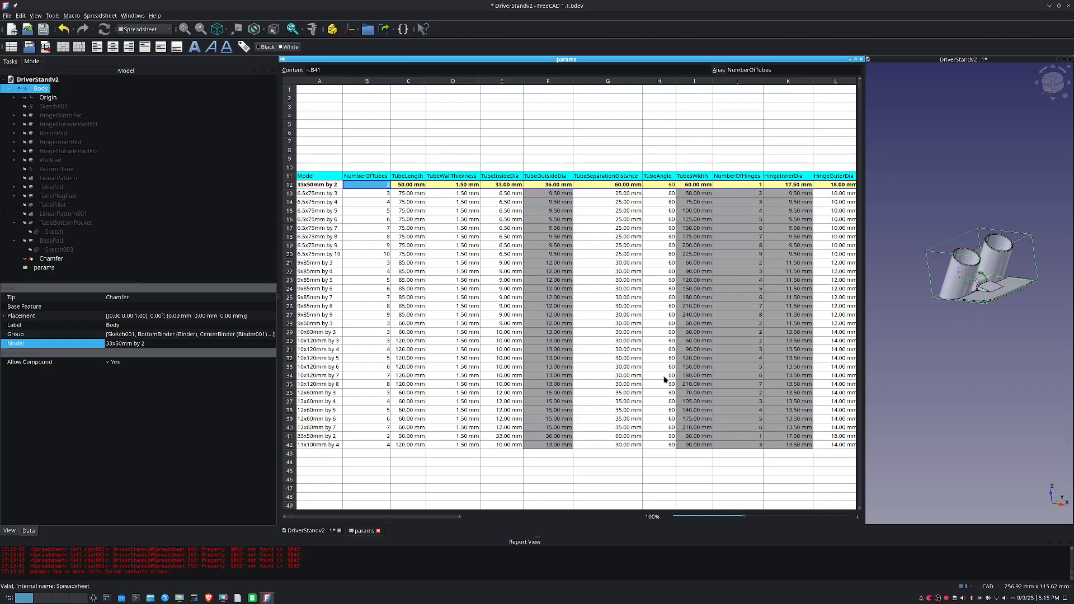
left_click(135, 347)
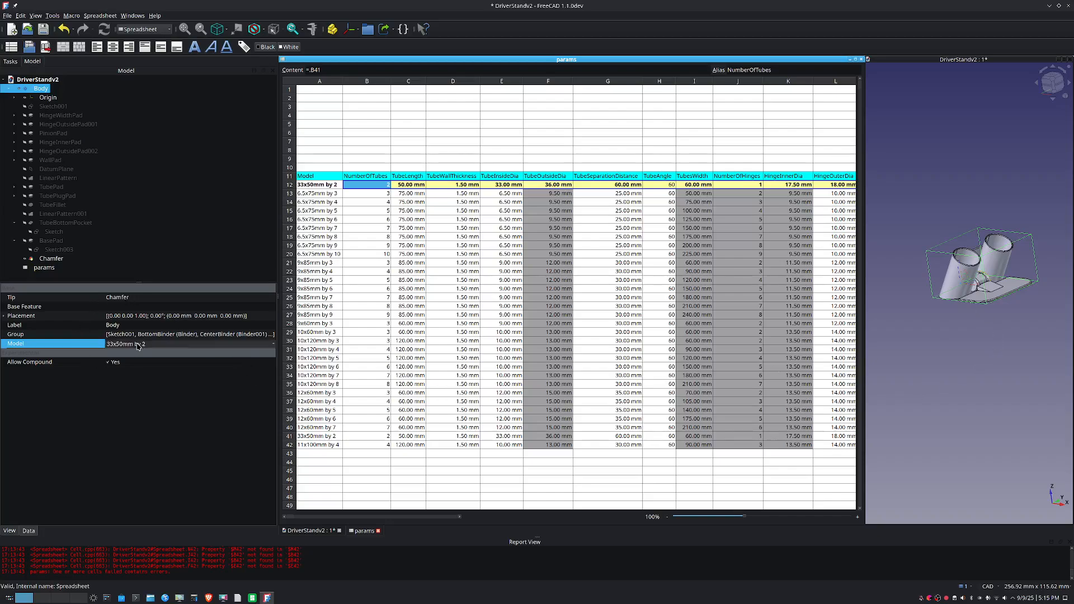
left_click(136, 347)
left_click(133, 355)
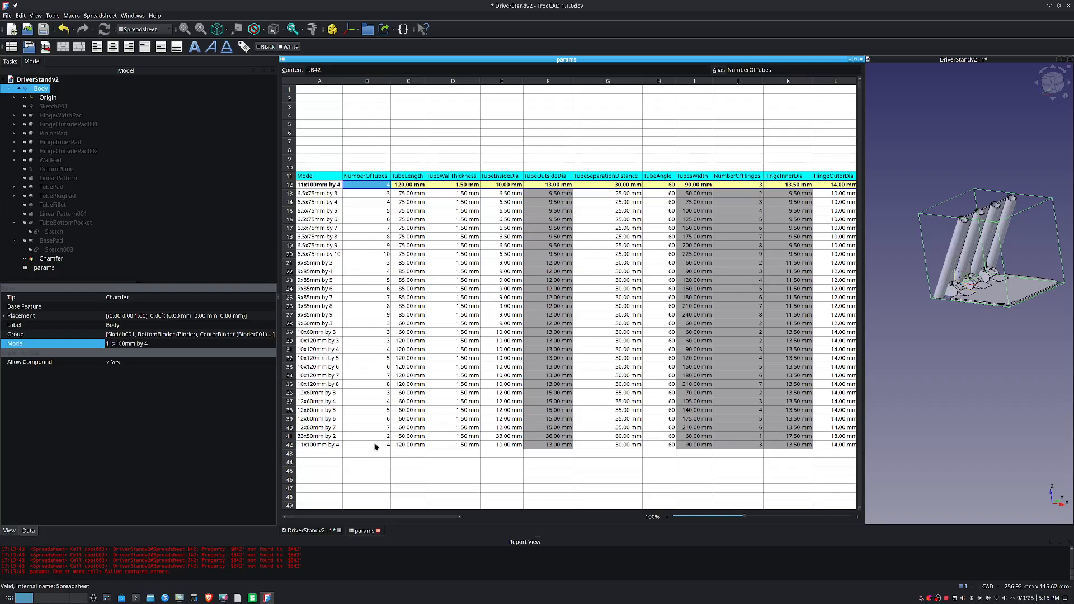
In the 11x100mm by 4 row, set TubeLength to 100 mm and TubeInsideDia to 11 mm.
left_click(408, 445)
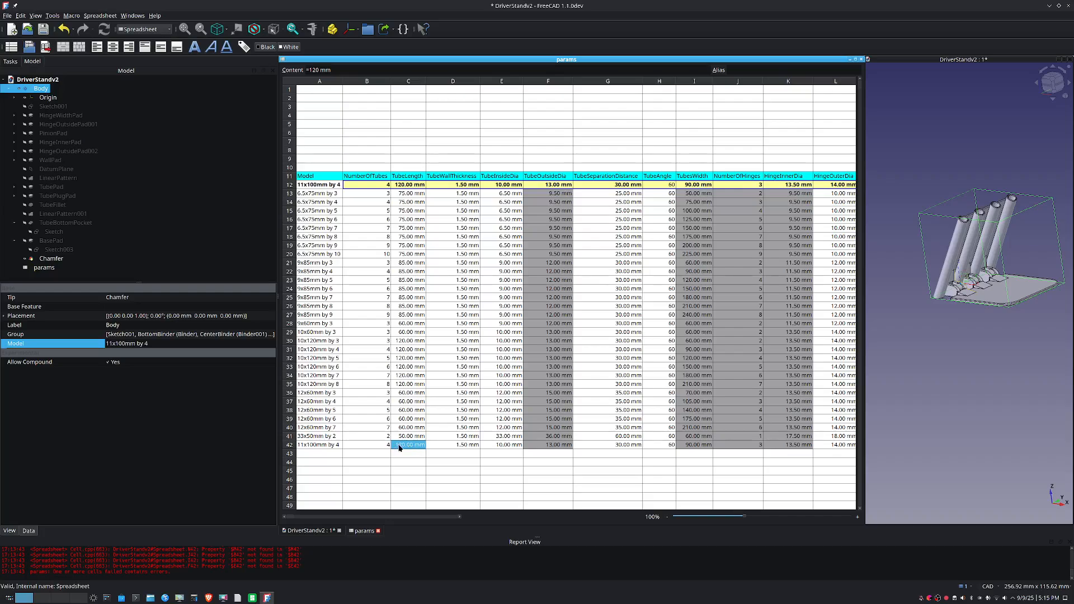
type("100mm")
key("Return")
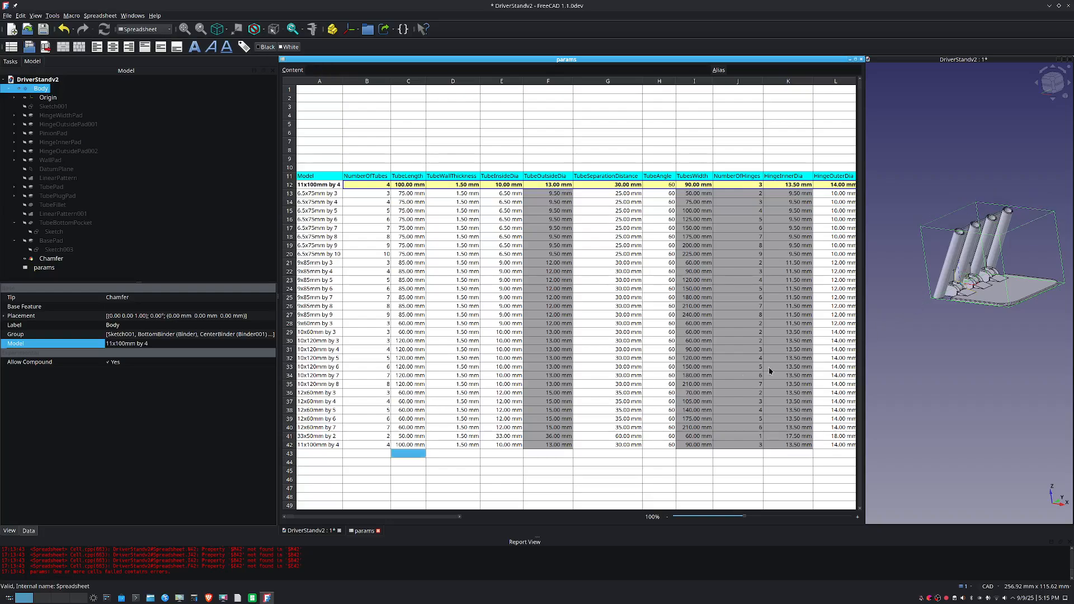
left_click(500, 446)
type("11")
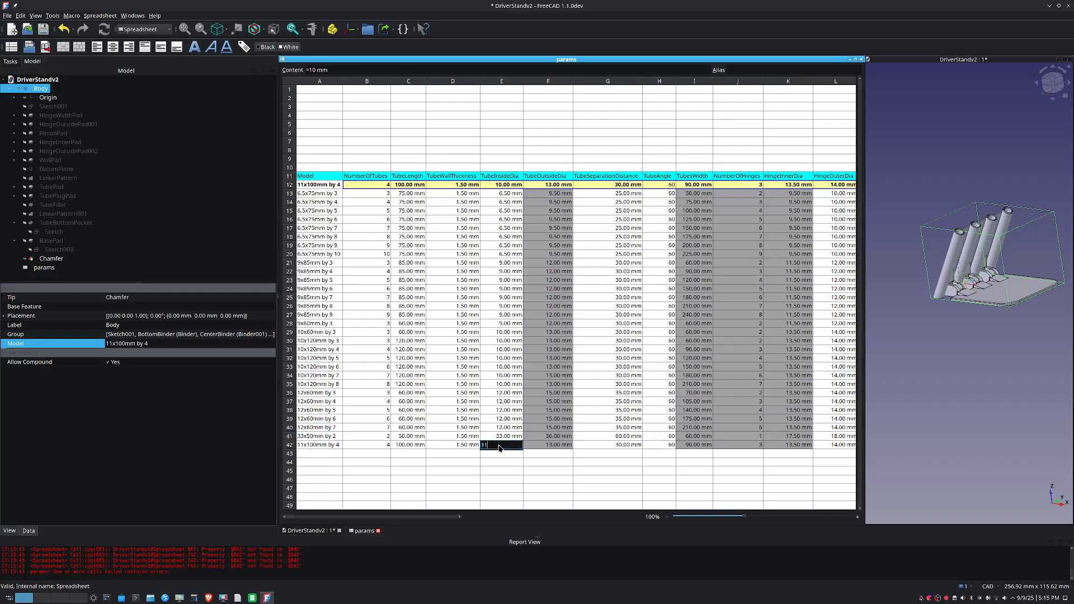
type("mm")
key("Return")
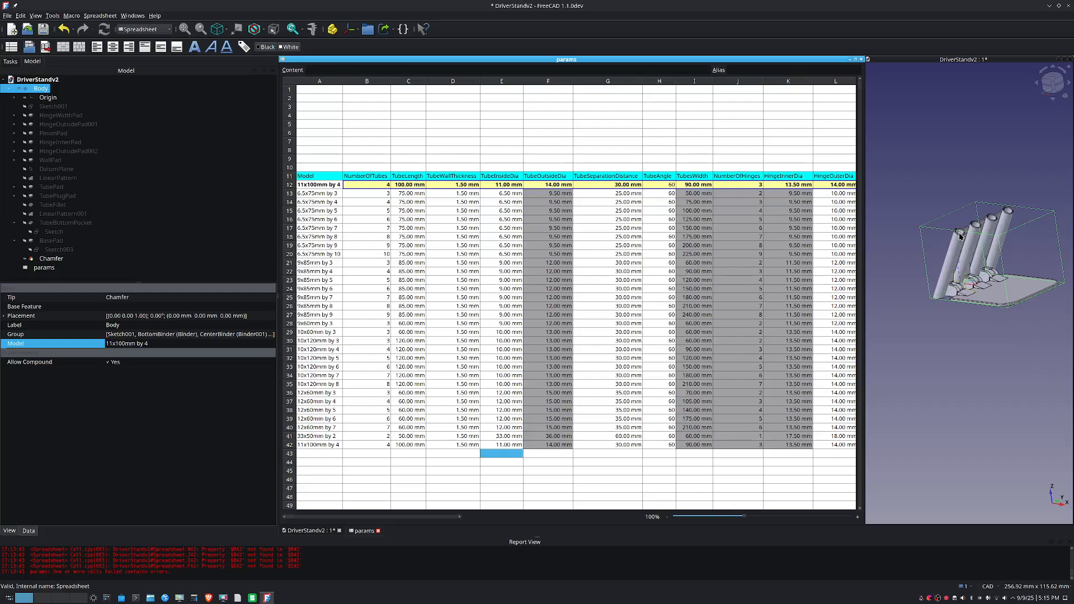
Examine the TubeOutsideDia formula in row 42 and the TubeSeparationDistance values in the last two model rows.
left_click(612, 442)
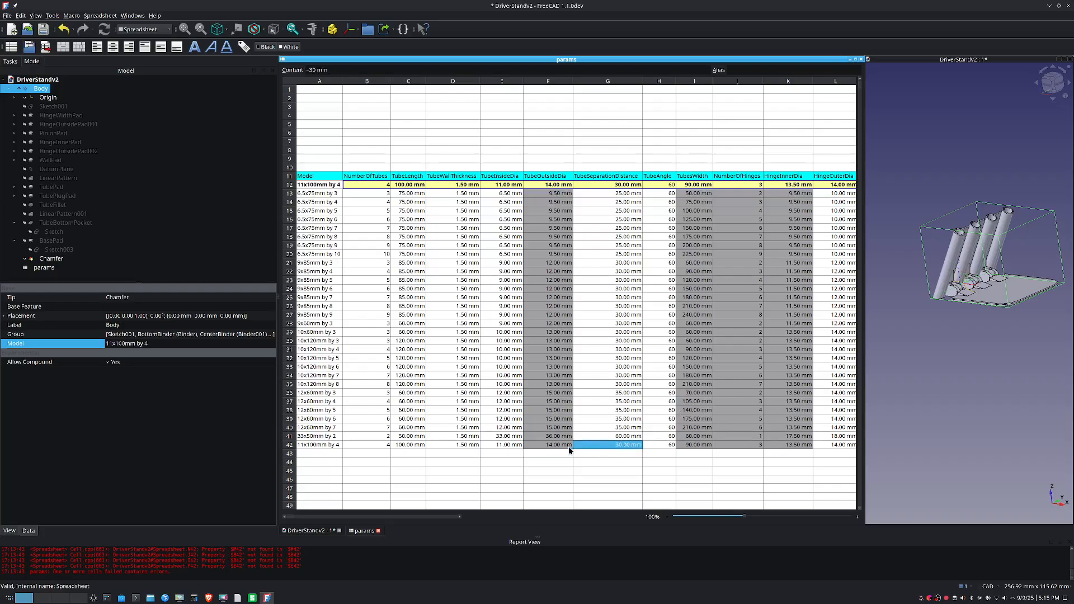
left_click(549, 445)
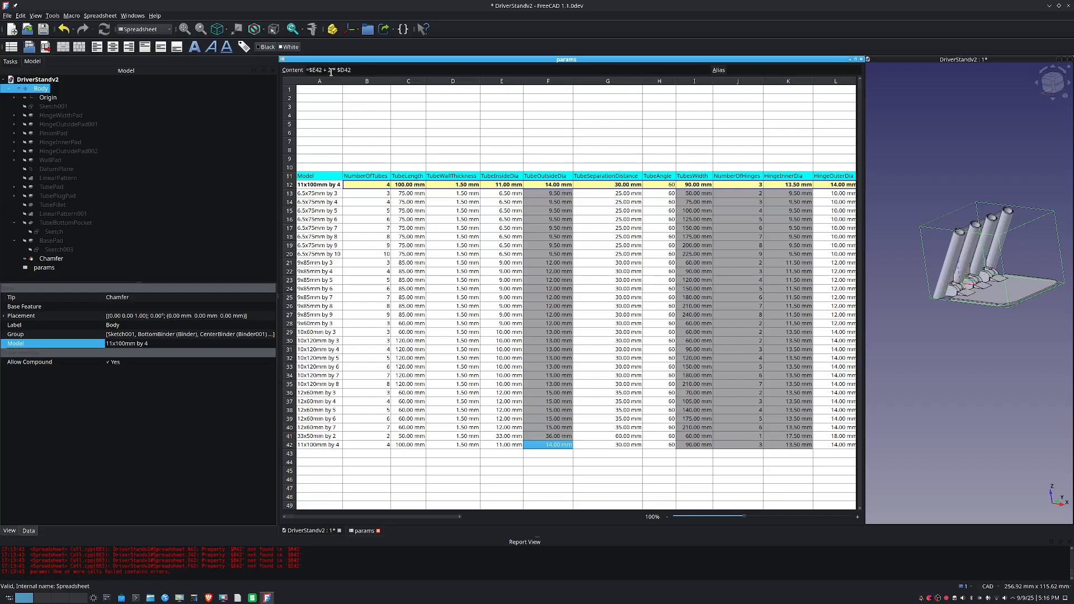
left_click(618, 444)
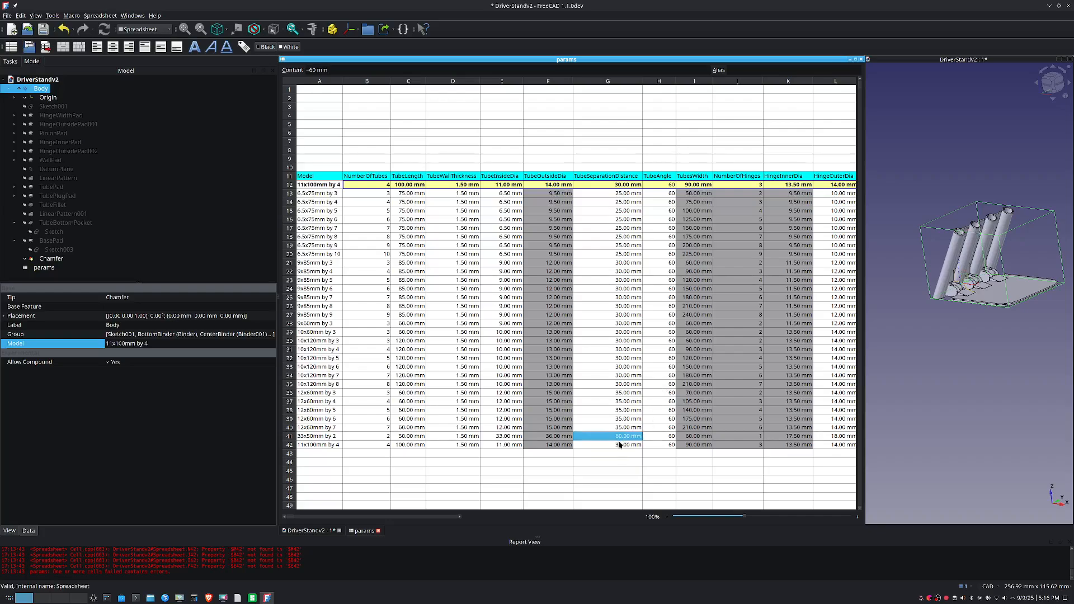
In the 11x100mm by 4 row, set TubeSeparationDistance to 40 mm and TubeAngle to 70.
type("40")
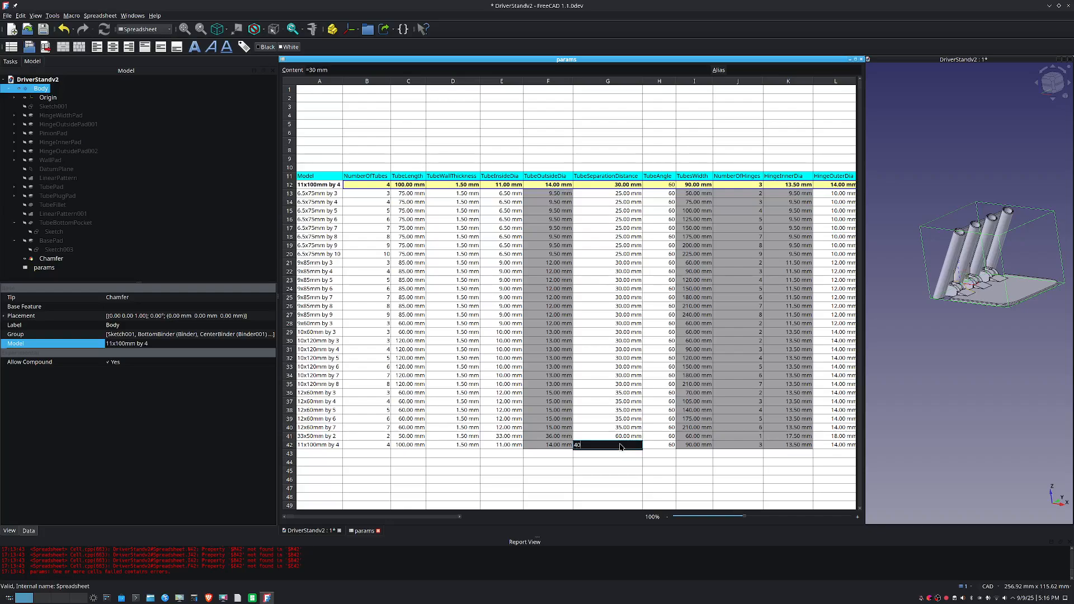
type("mm")
key("Return")
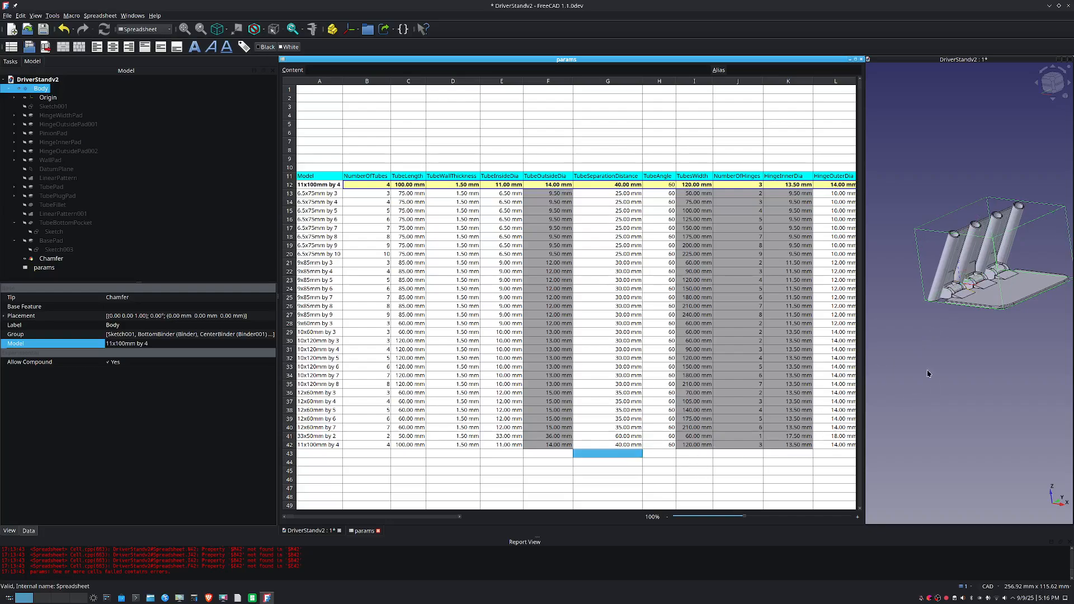
left_click(661, 445)
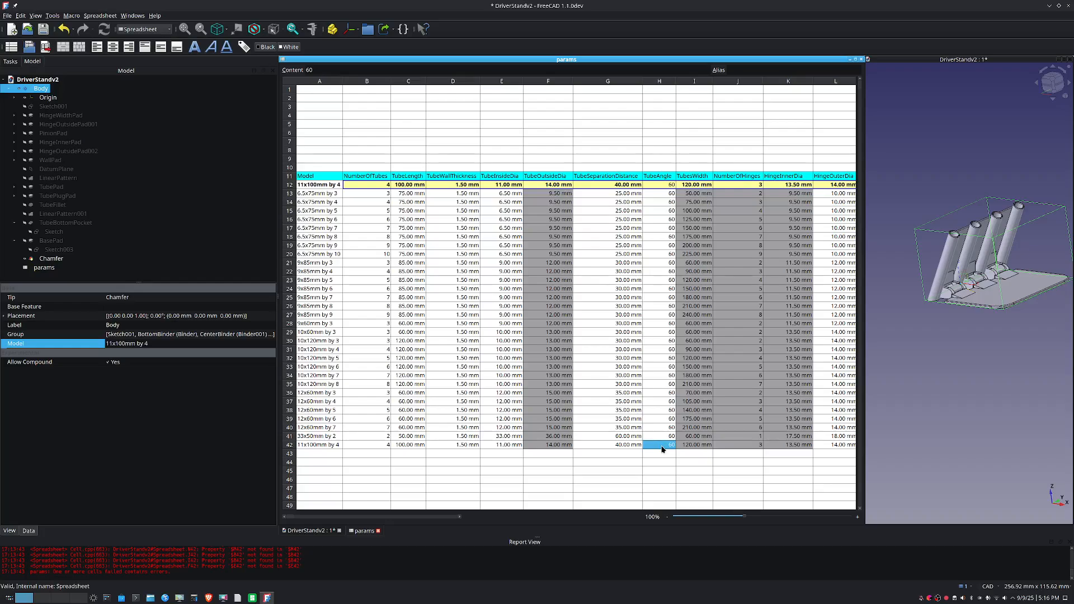
type("70")
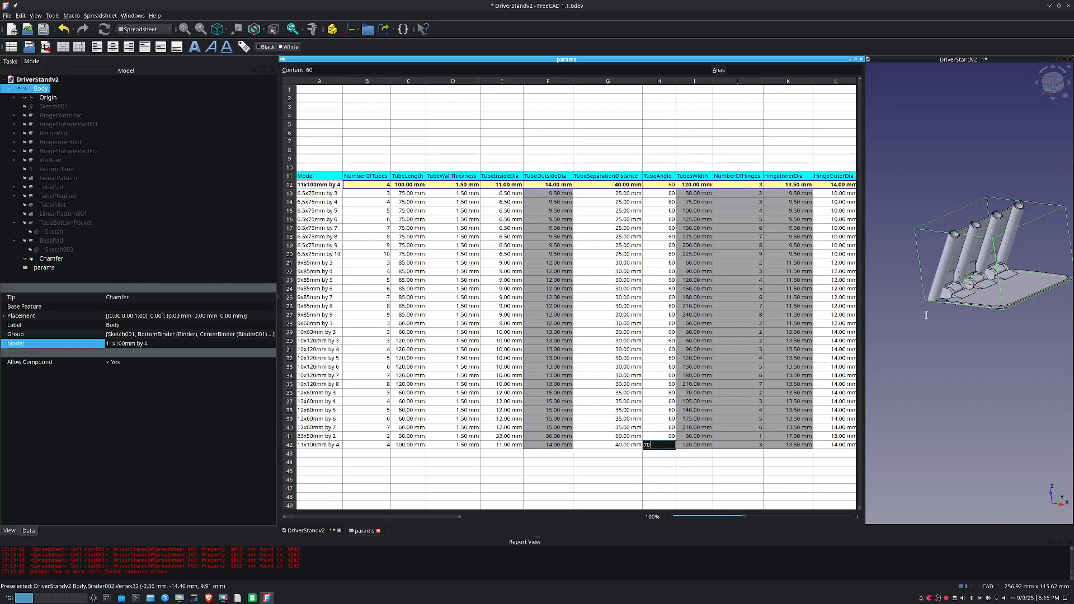
key("Return")
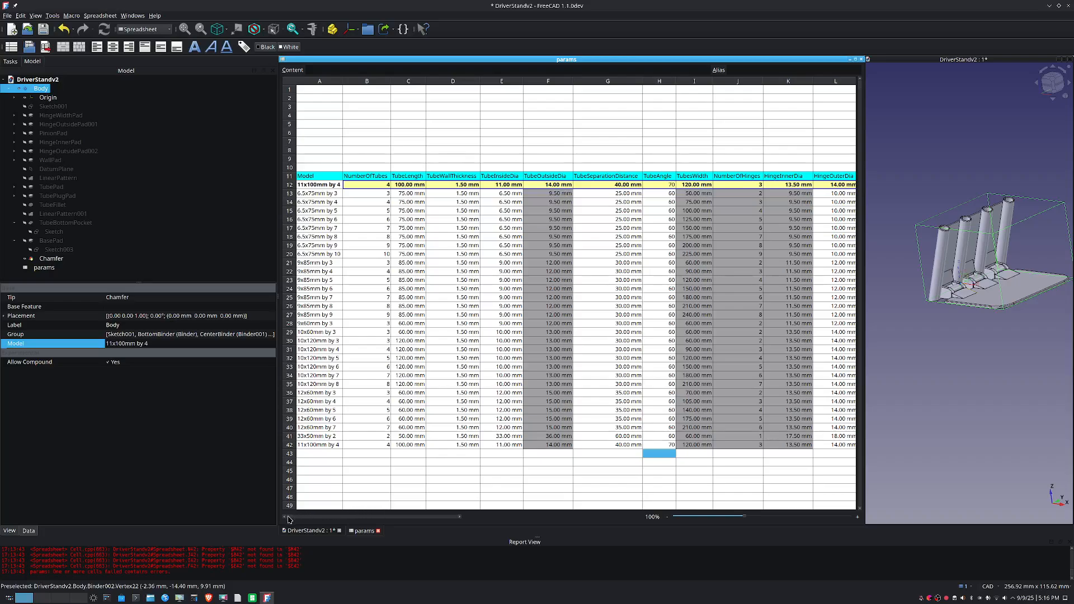
Compare the HingeOuterDia values of the other models and set HingeOuterDia in the 11x100mm by 4 row to 15 mm.
scroll(289, 518, "right", 2)
scroll(291, 519, "right", 3)
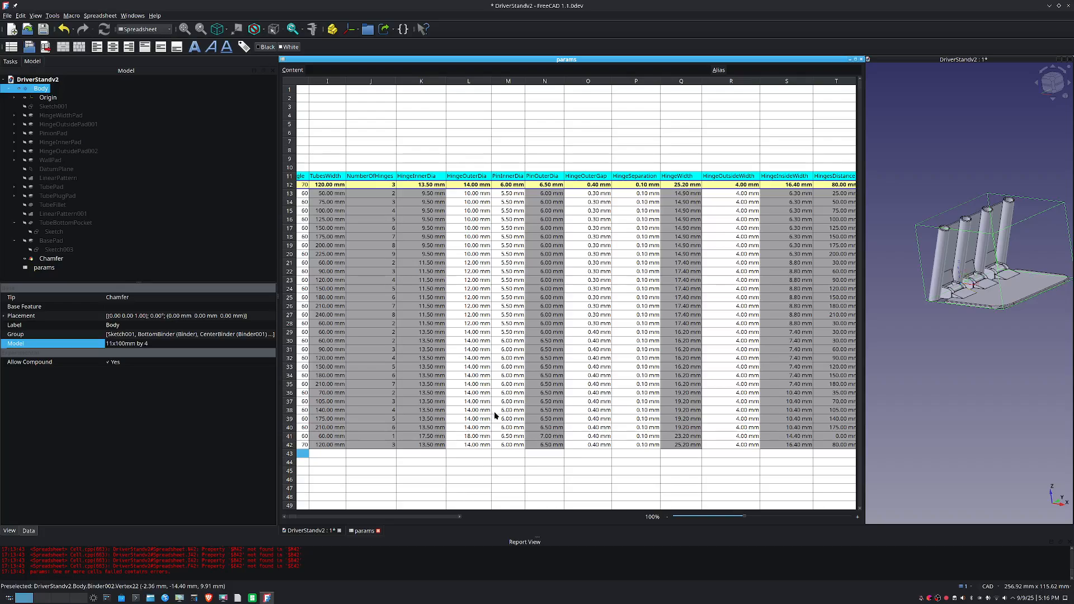
left_click(481, 237)
left_click(509, 229)
left_click(477, 263)
left_click(479, 332)
left_click(483, 343)
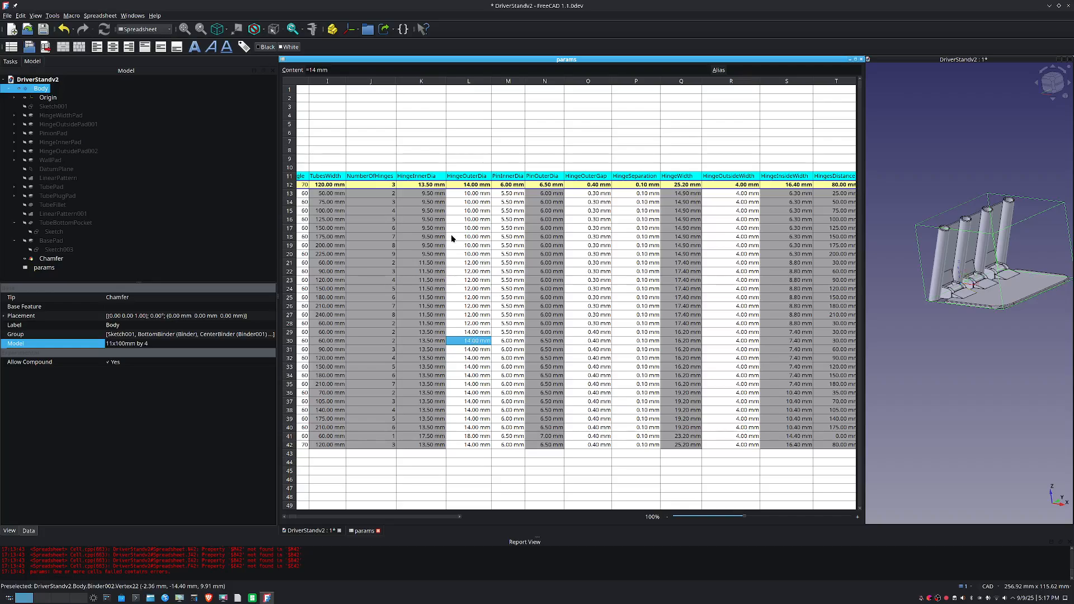
left_click(473, 445)
type("15mm")
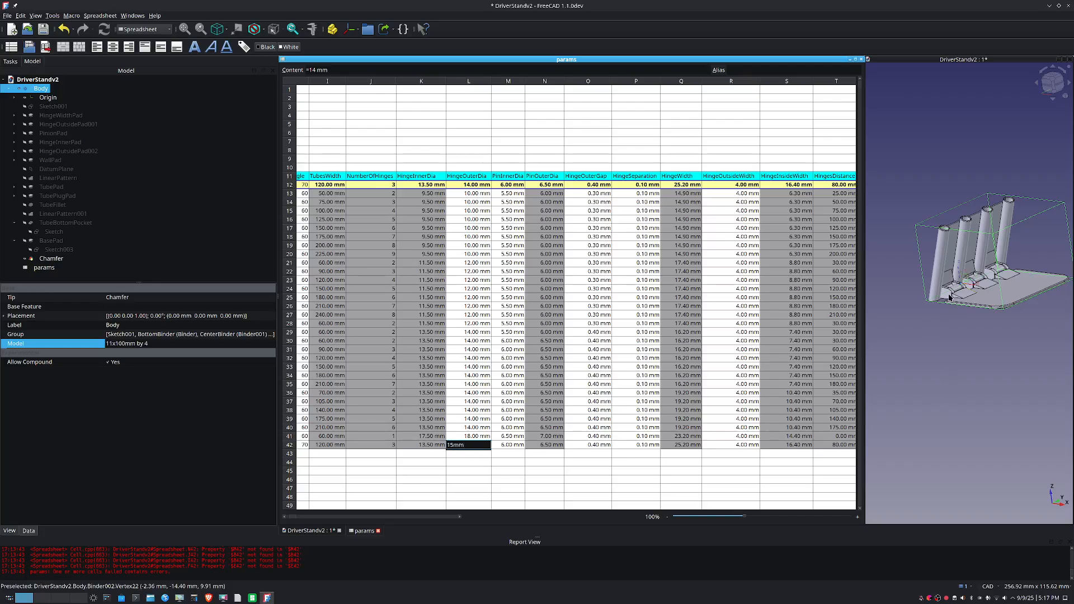
key("Return")
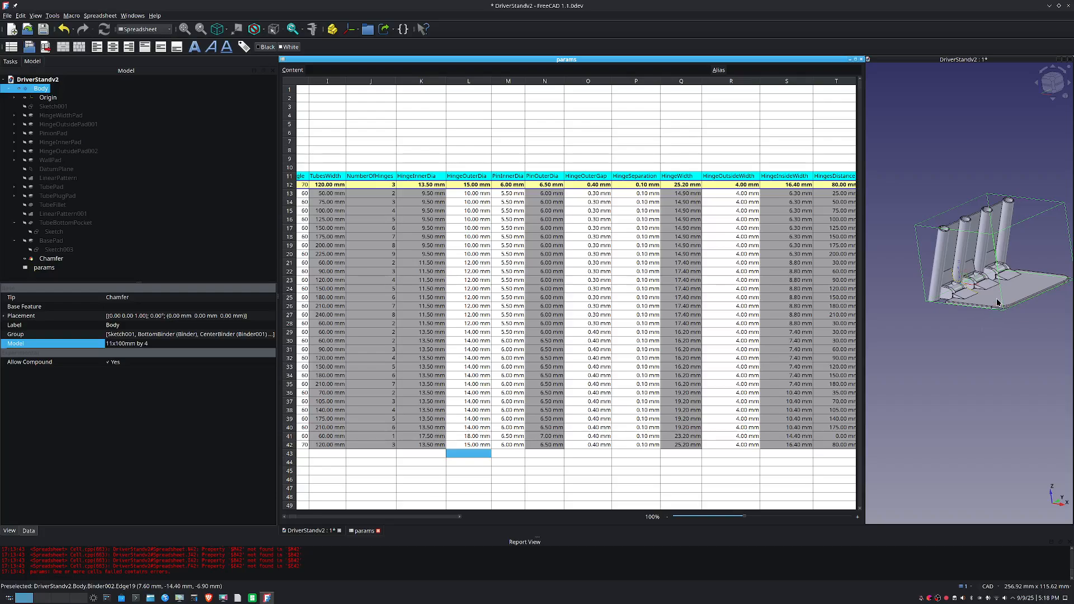
Examine the hinges between the tubes and the base, including the gaps between their parts, up close in the 3D view.
left_click(980, 306)
scroll(990, 294, "up", 6)
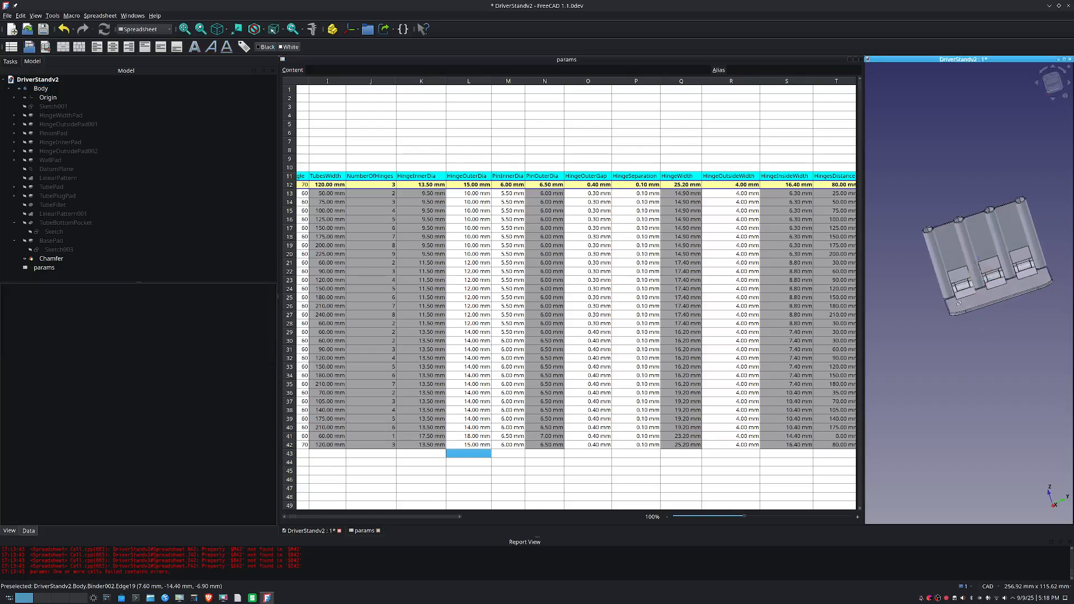
scroll(984, 278, "up", 5)
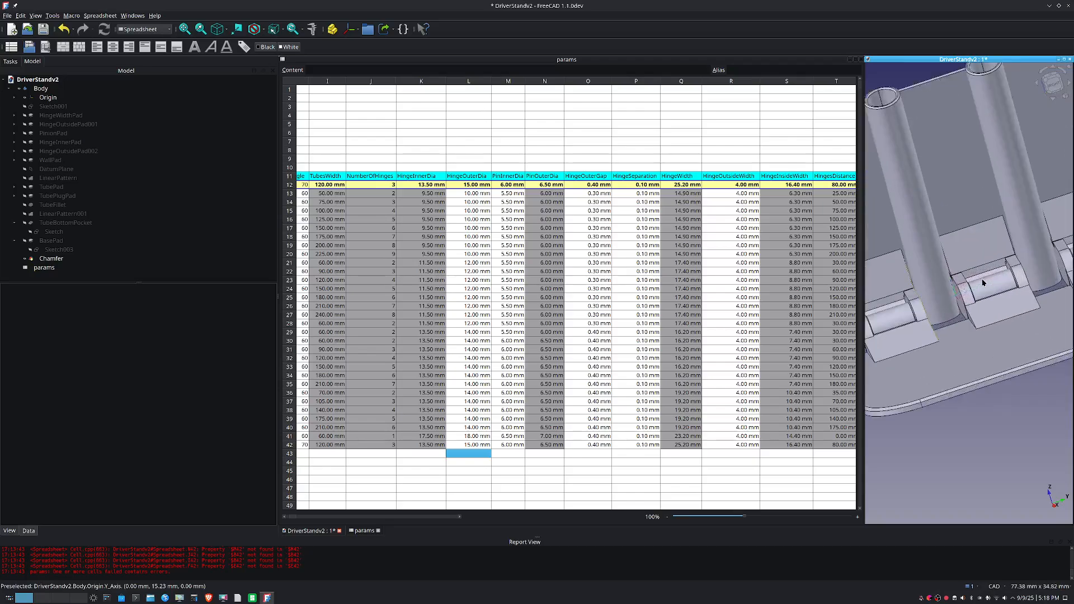
mouse_move(930, 362)
middle_mouse_down()
mouse_move(950, 361)
mouse_move(935, 362)
middle_mouse_up()
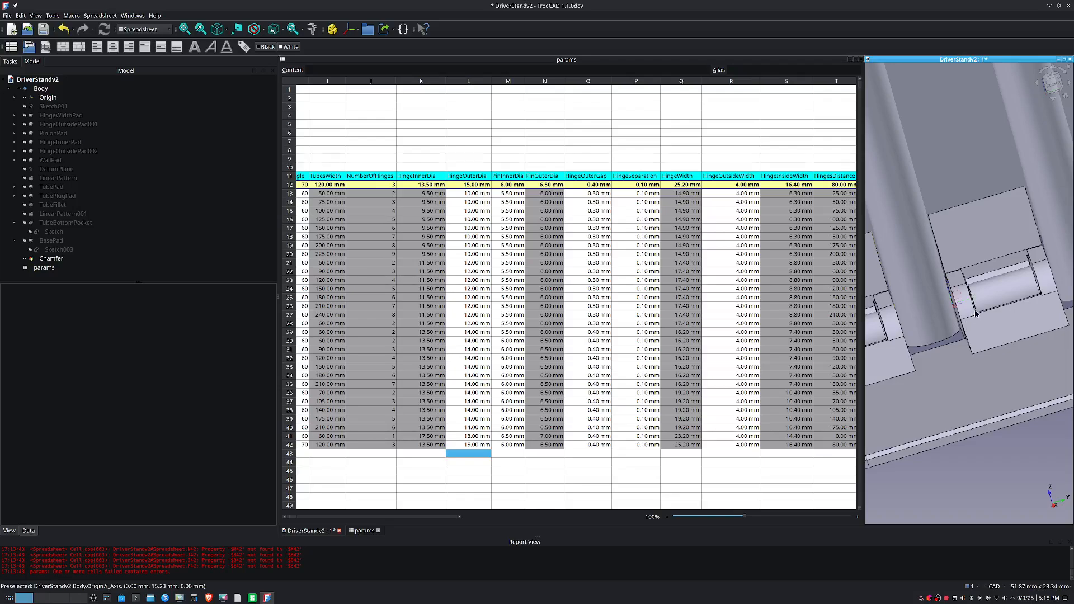
scroll(976, 310, "up", 9)
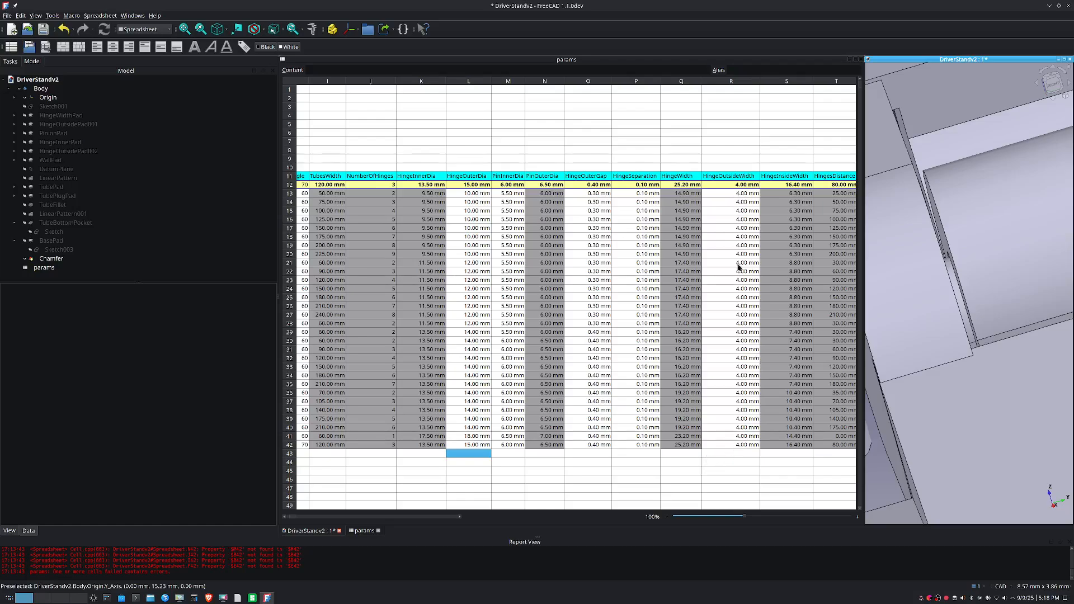
scroll(998, 419, "down", 10)
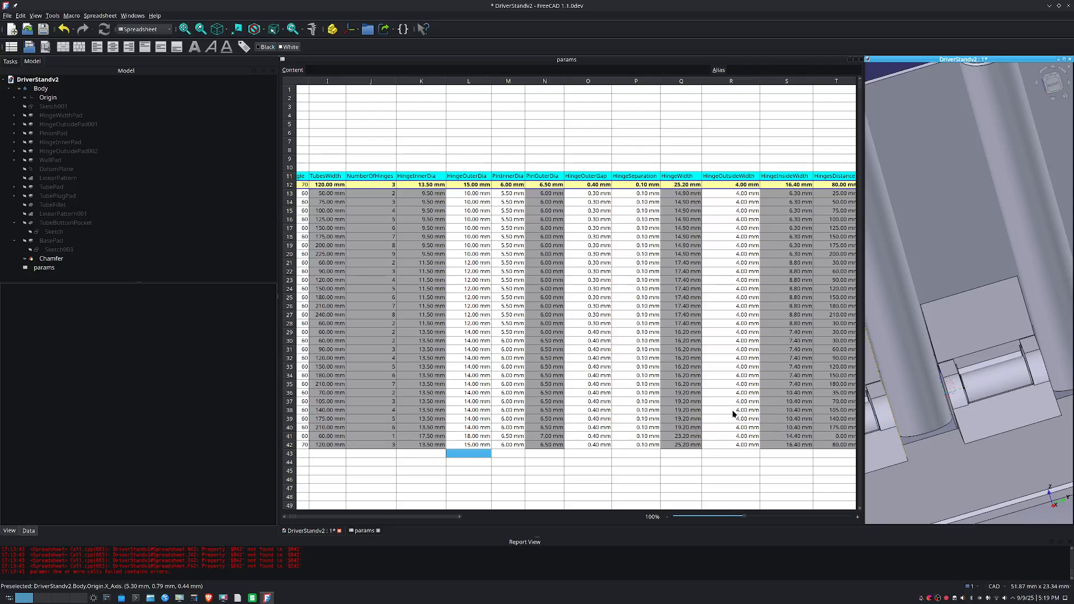
scroll(730, 424, "down", 2)
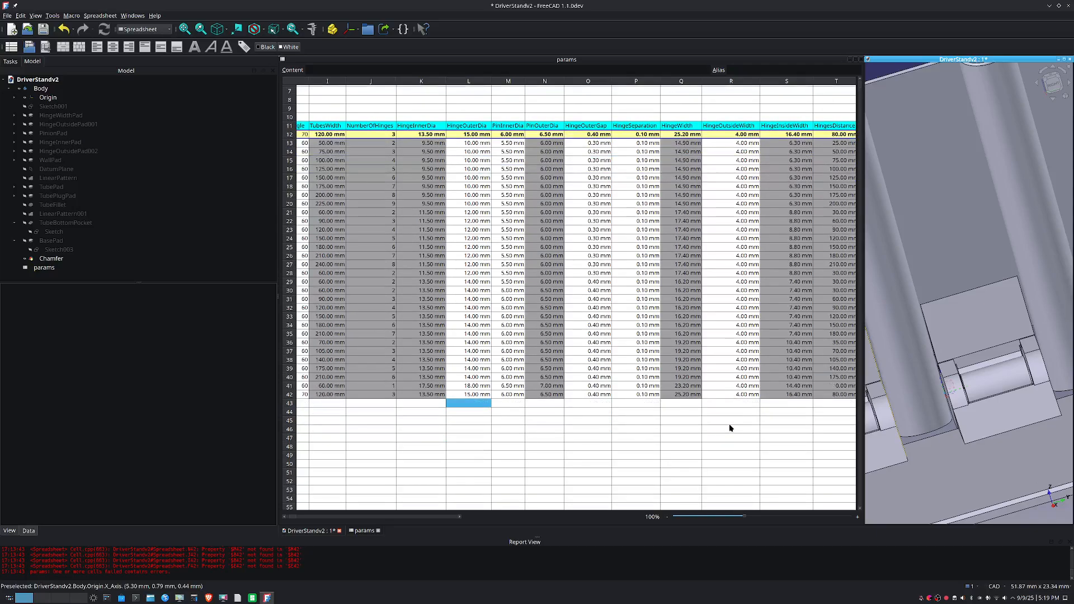
scroll(729, 423, "up", 1)
scroll(729, 426, "up", 1)
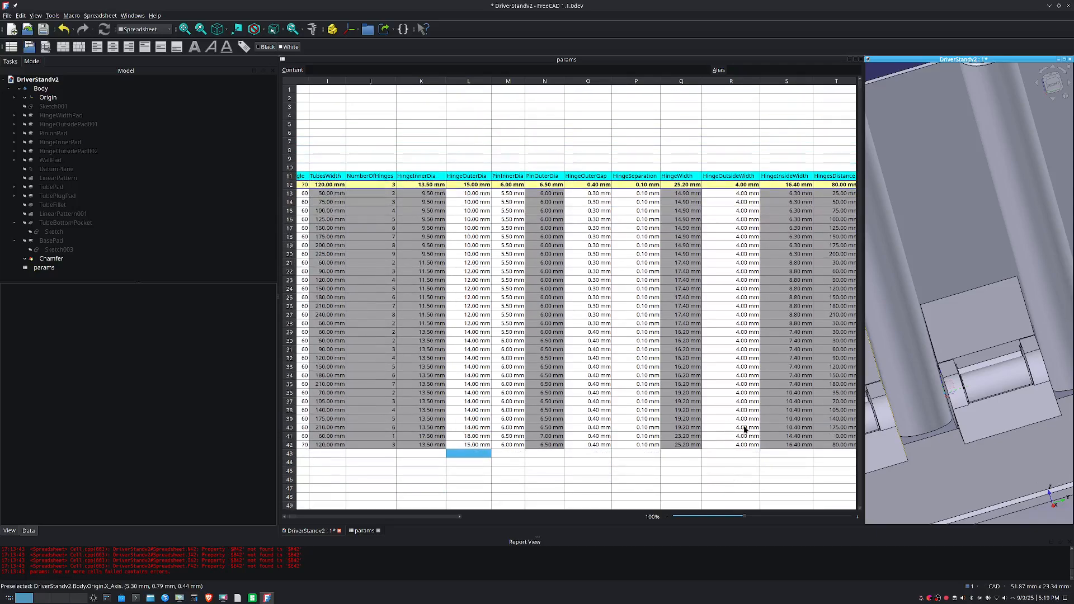
Examine the BaseWidth formula in the 11x100mm by 4 row and the shape of the base in the 3D view.
left_click(296, 518)
scroll(296, 519, "right", 5)
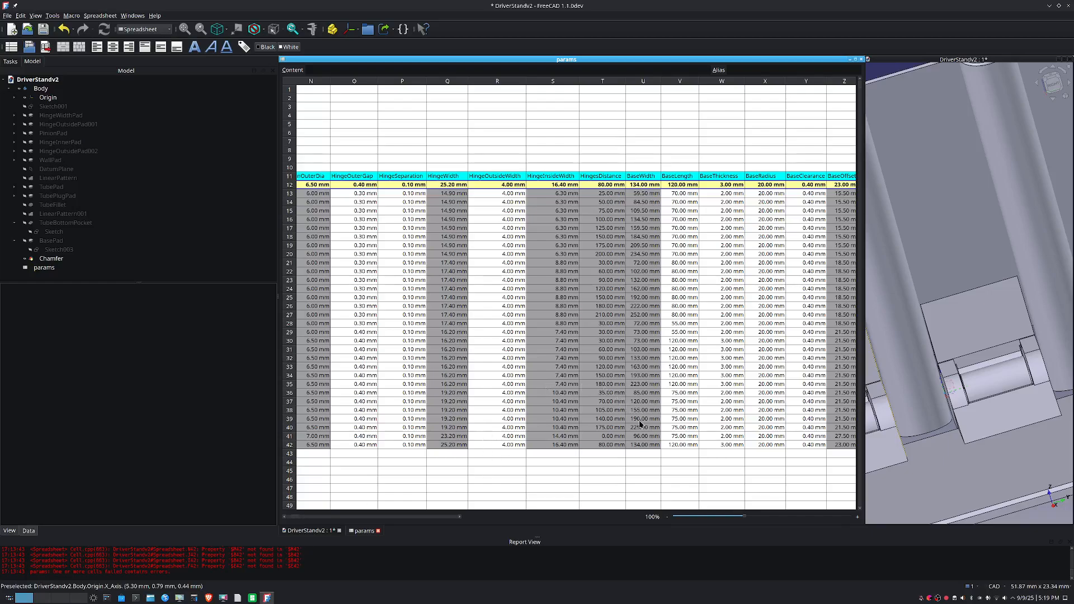
left_click(645, 445)
left_click(638, 314)
left_click(639, 447)
scroll(972, 367, "down", 7)
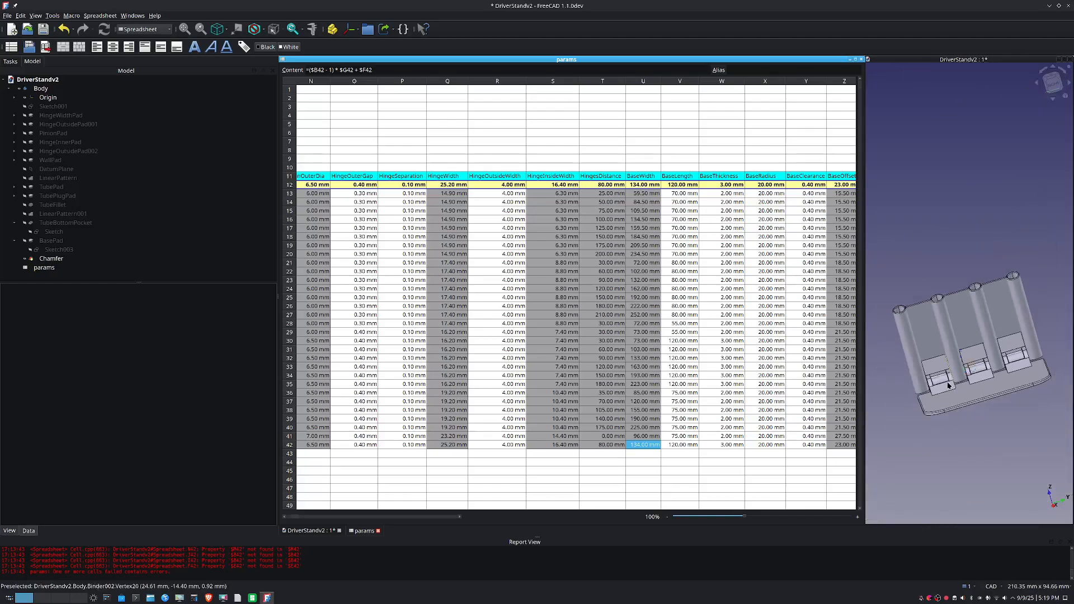
middle_click_drag(972, 367, 963, 407)
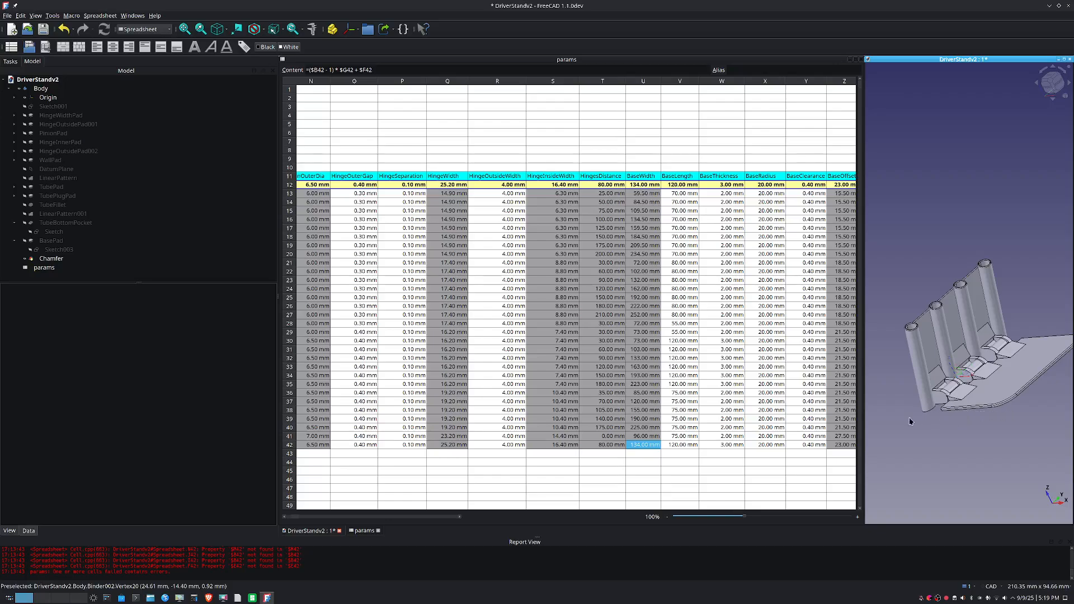
In the 11x100mm by 4 row, set BaseLength to 100 mm and BaseThickness to 2.5 mm.
left_click(675, 445)
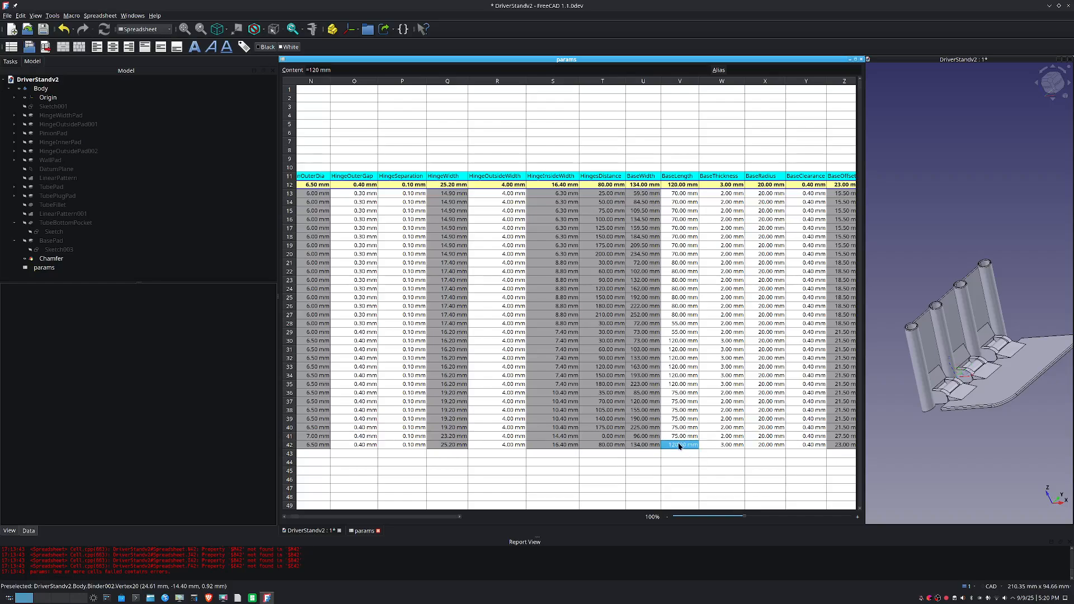
type("1")
key("Return")
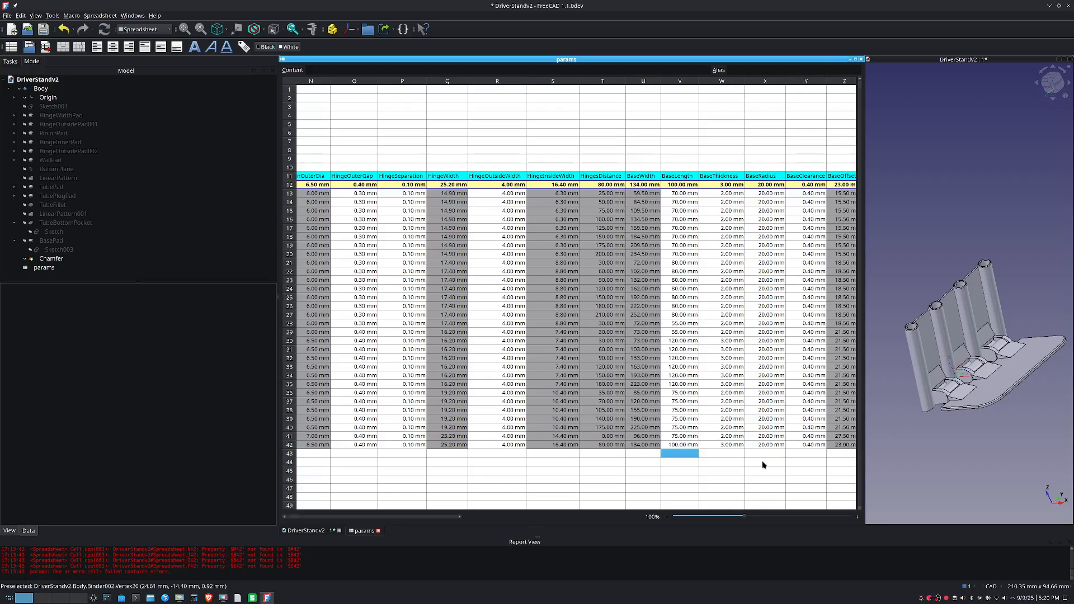
left_click(723, 445)
type("2")
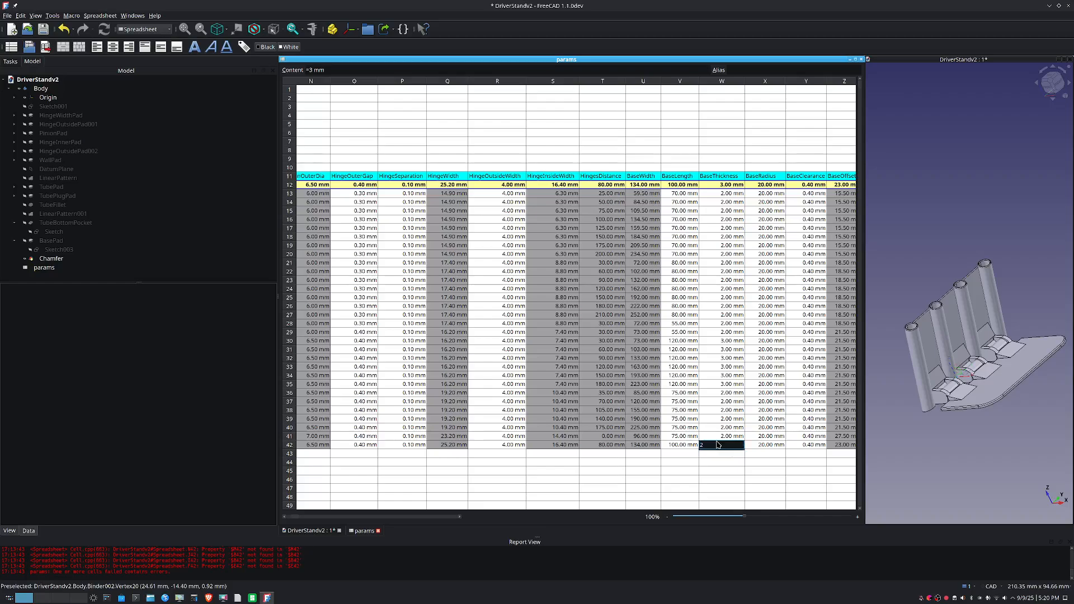
type(".5mm")
key("Return")
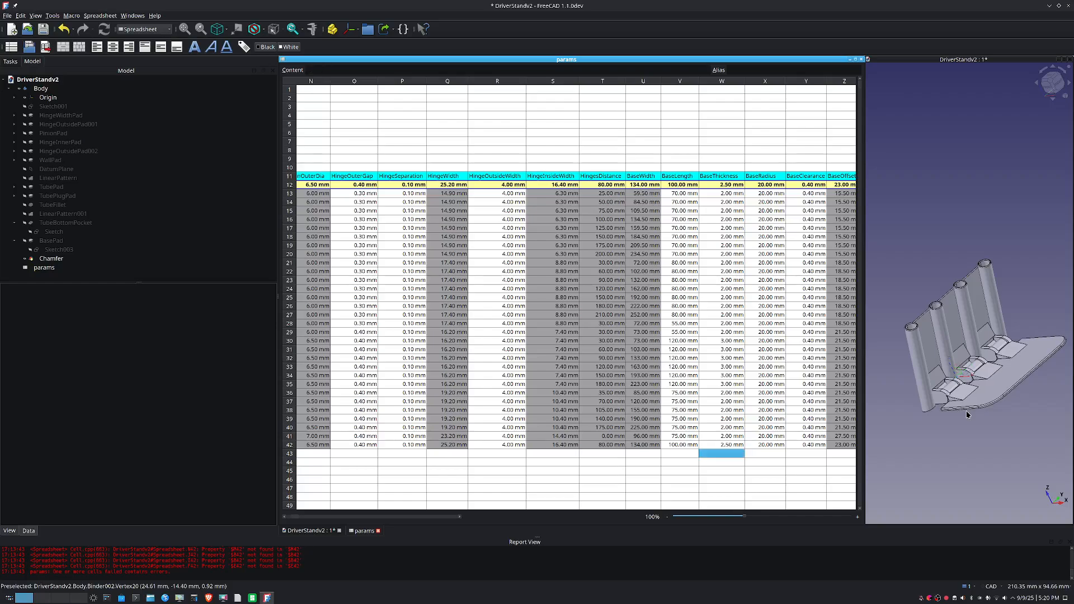
Set BaseRadius to 30 mm in the 11x100mm by 4 row and check the rounded base corners in the 3D view.
left_click(763, 445)
type("3")
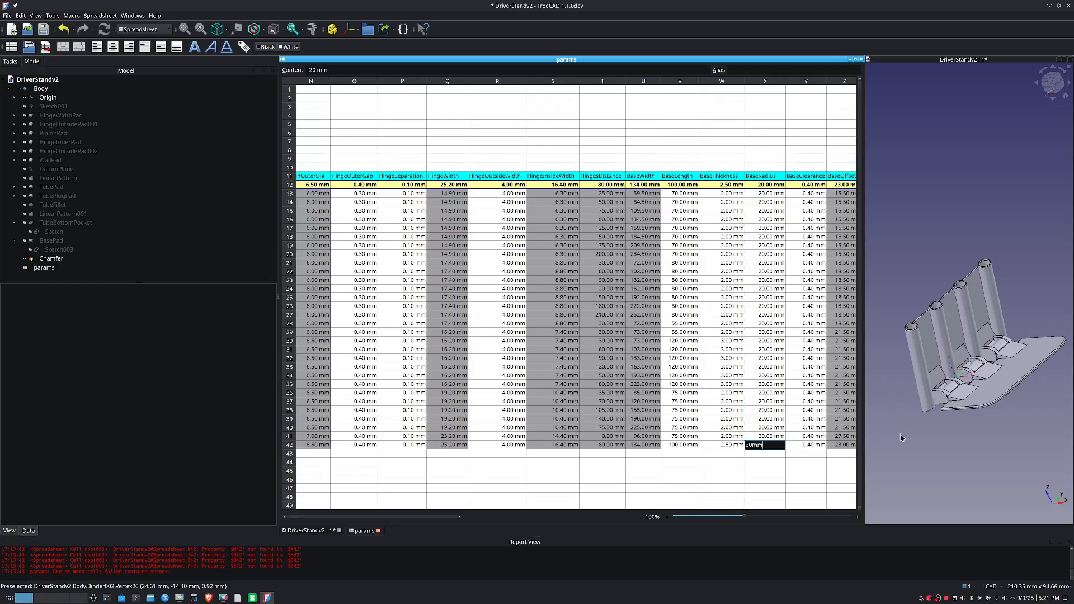
type("0mm")
key("Return")
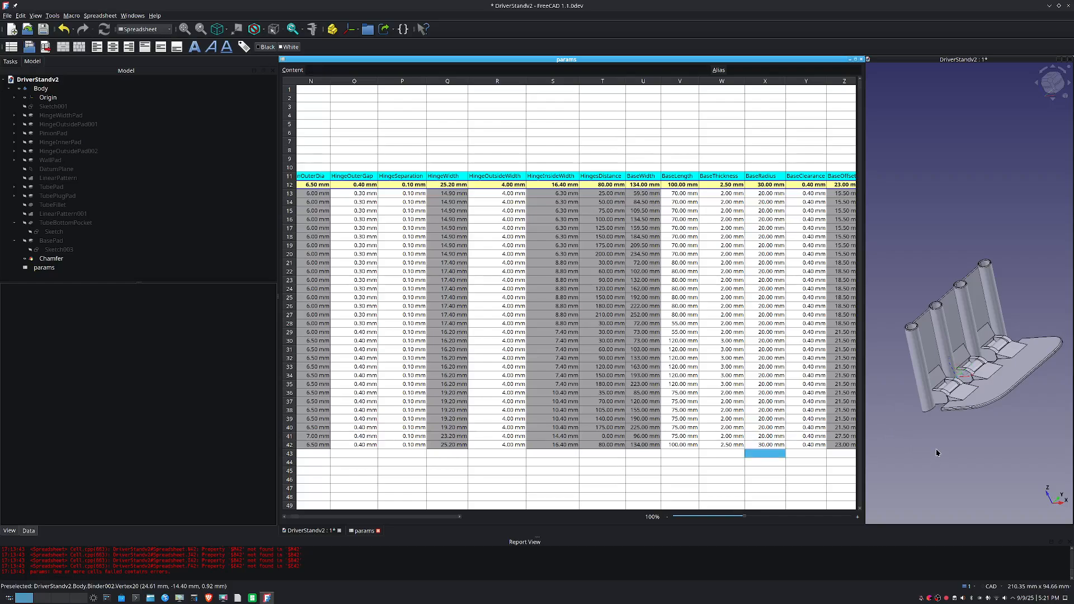
middle_click_drag(989, 395, 955, 421)
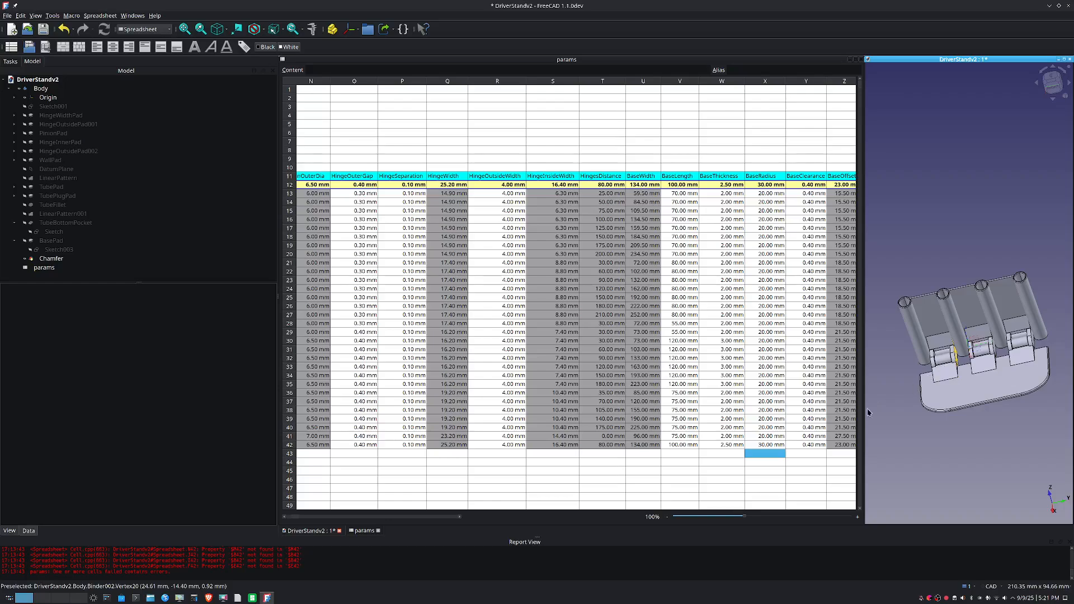
Examine the WallThickness formula and MinBaseLength value in row 42, and the wall and hinge plates they control in the 3D view.
left_click(297, 522)
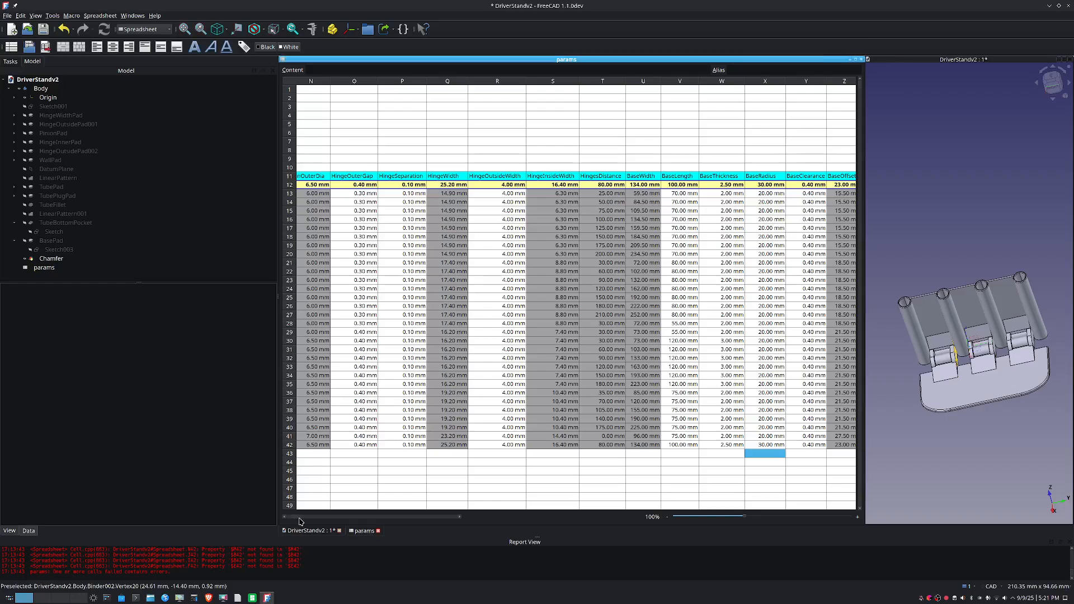
left_click_drag(296, 518, 300, 518)
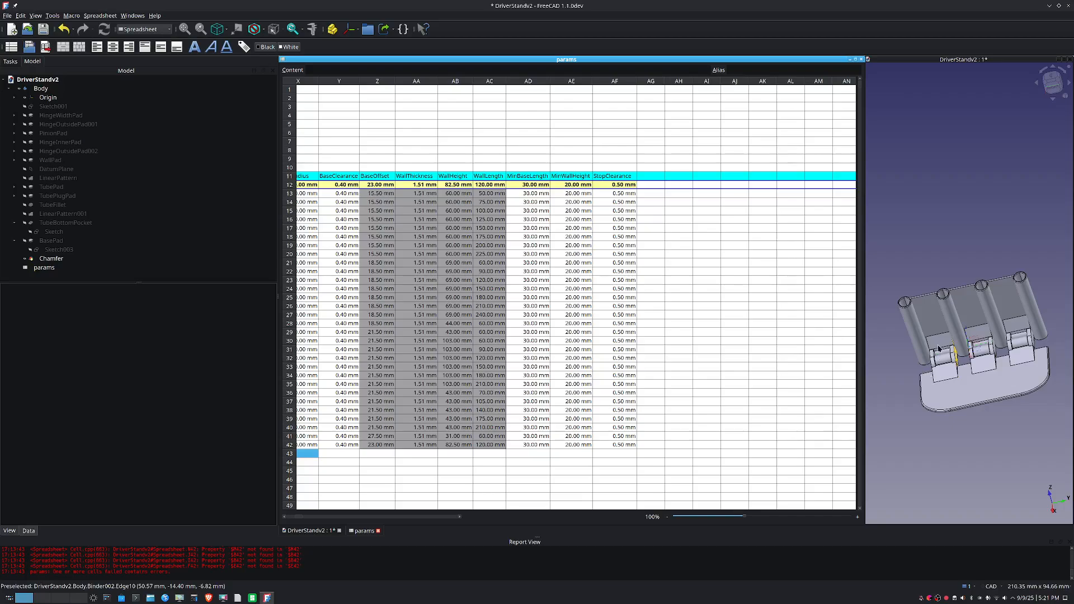
left_click(925, 312)
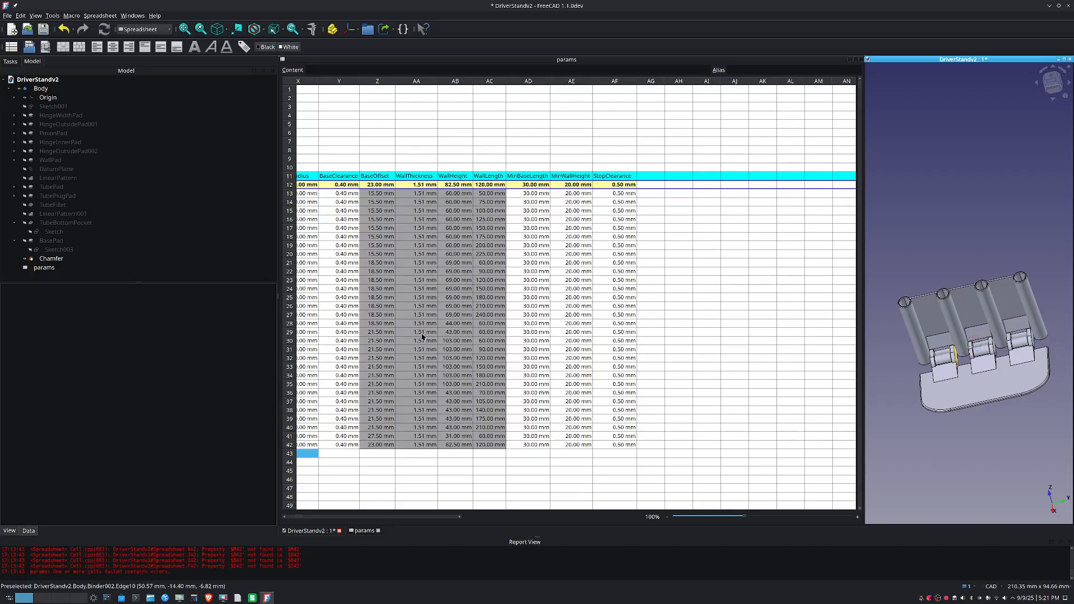
left_click(421, 446)
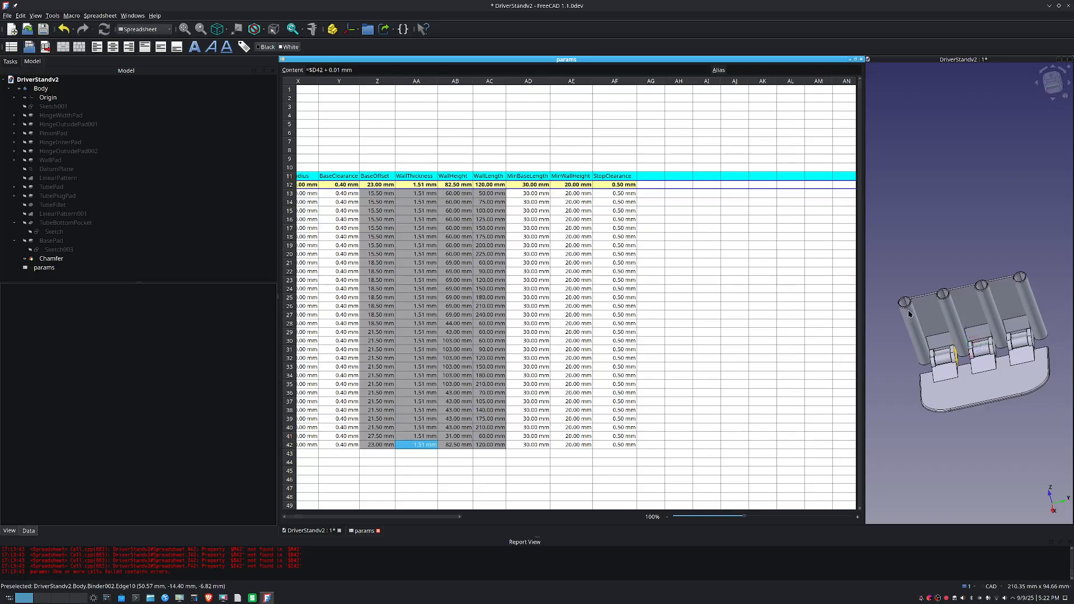
left_click(534, 446)
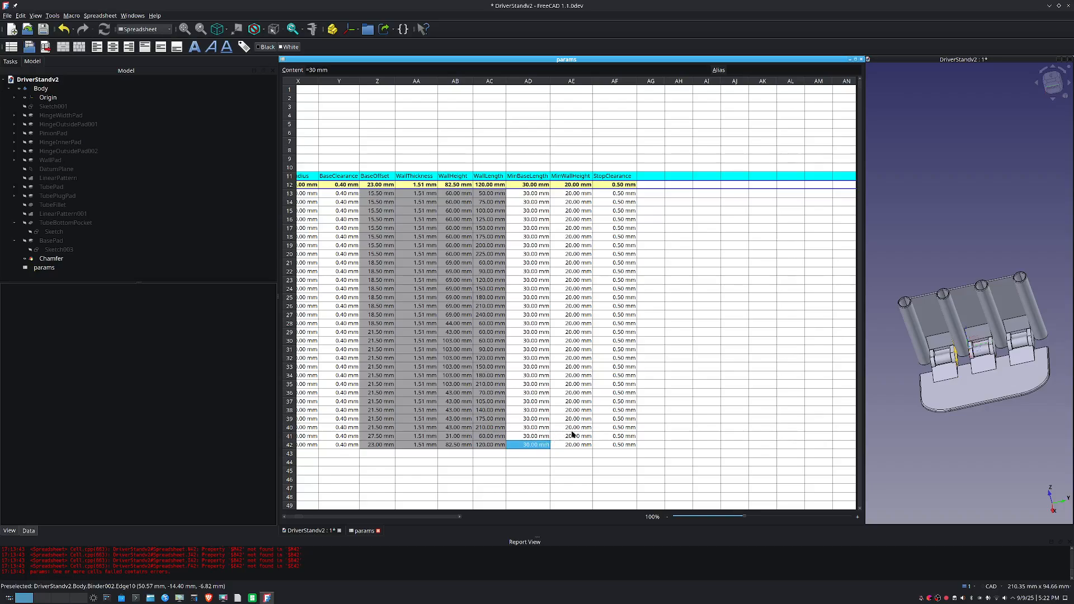
left_click(949, 371)
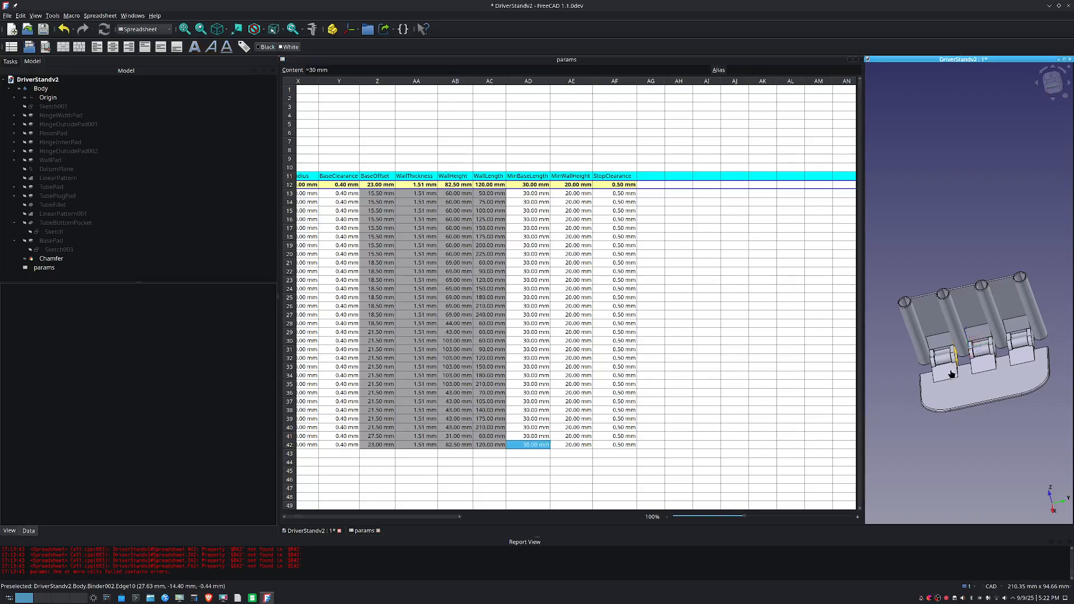
middle_click_drag(945, 371, 935, 402)
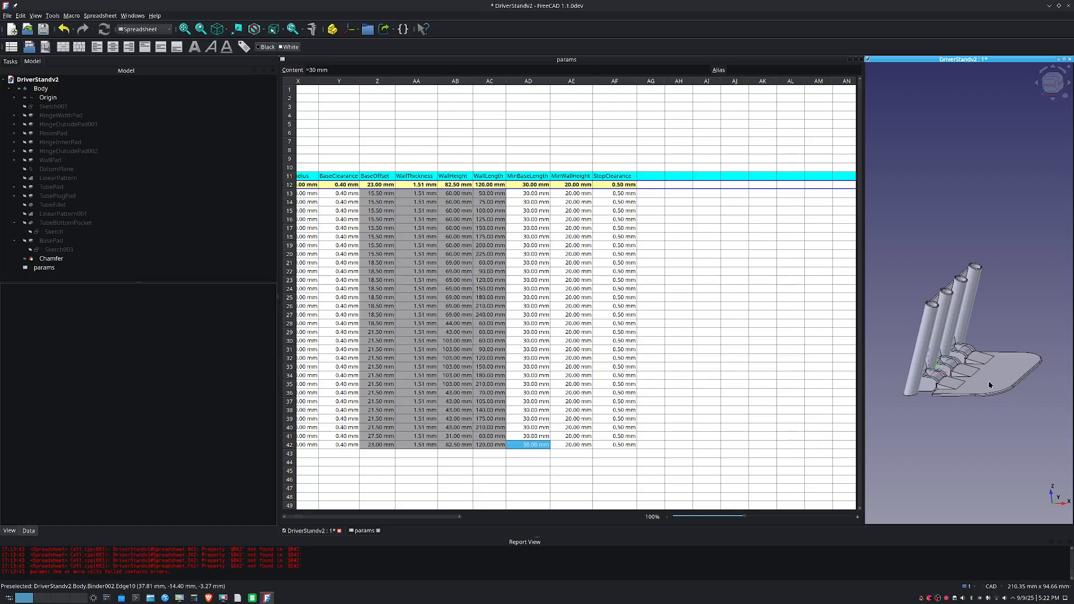
middle_click_drag(990, 384, 962, 382)
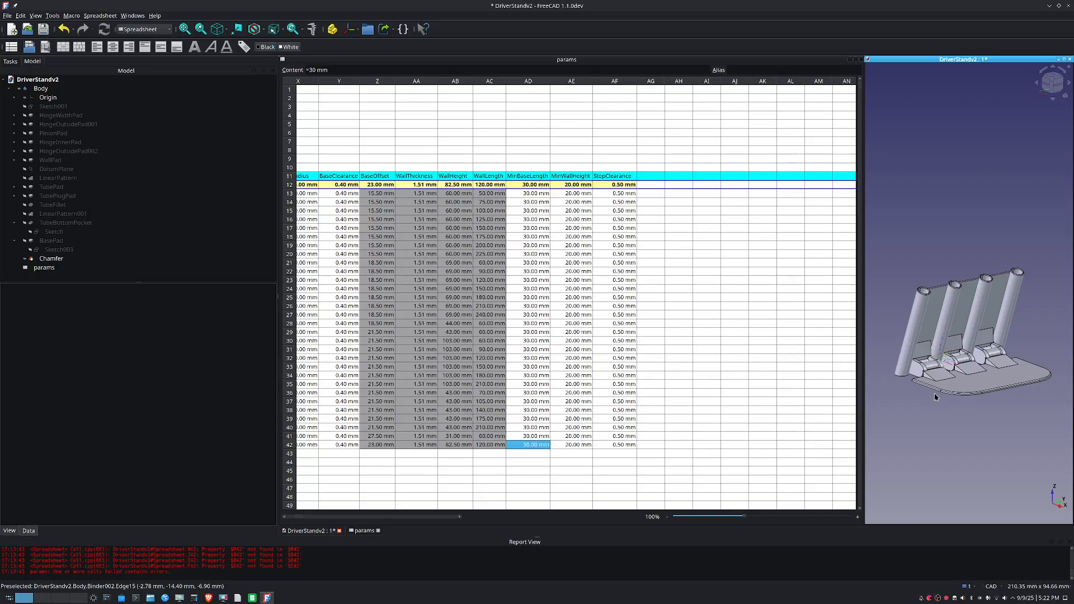
scroll(921, 397, "up", 5)
scroll(921, 397, "up", 5)
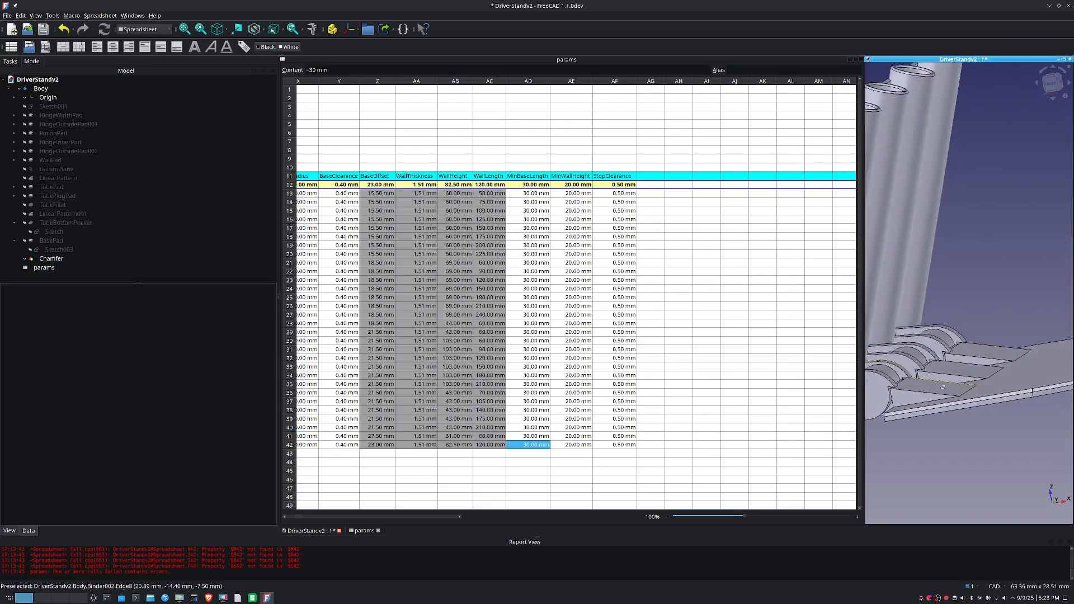
Close the params spreadsheet and maximize the 3D view to inspect the complete driver stand.
scroll(877, 404, "up", 4)
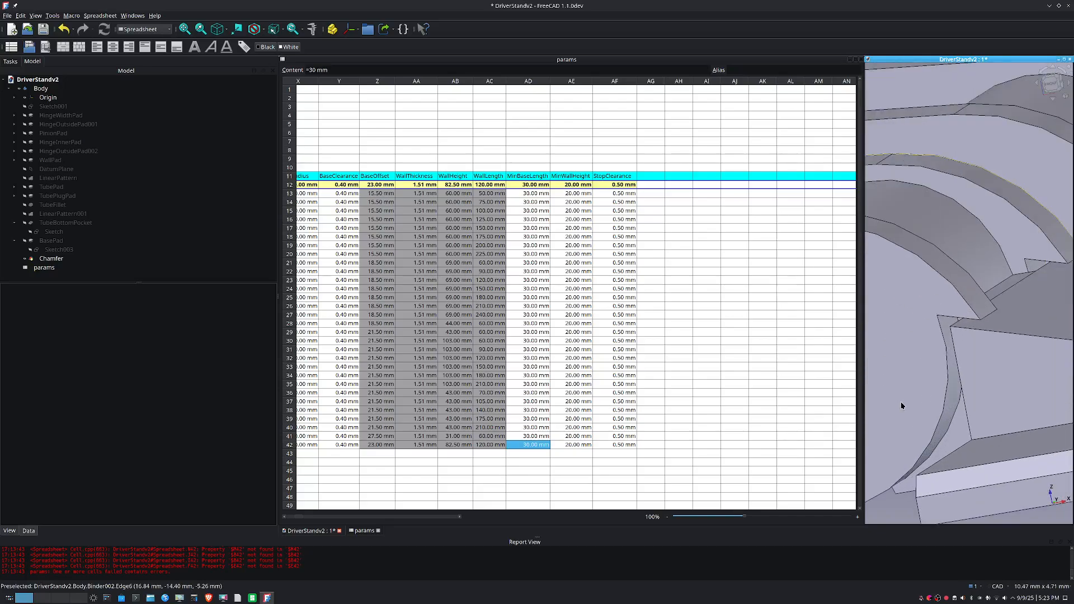
scroll(987, 403, "up", 3)
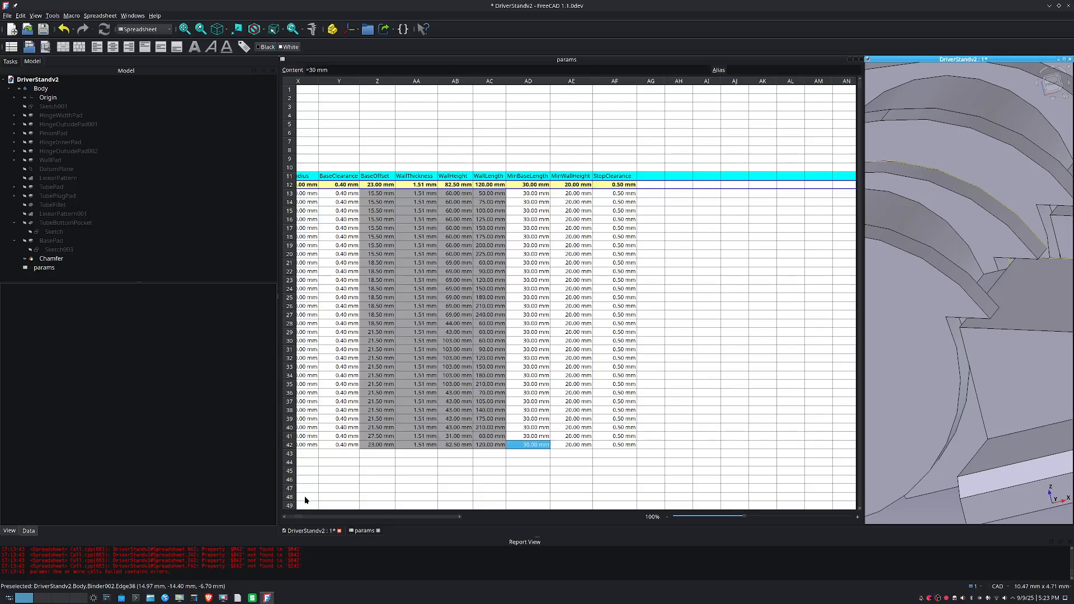
left_click(378, 530)
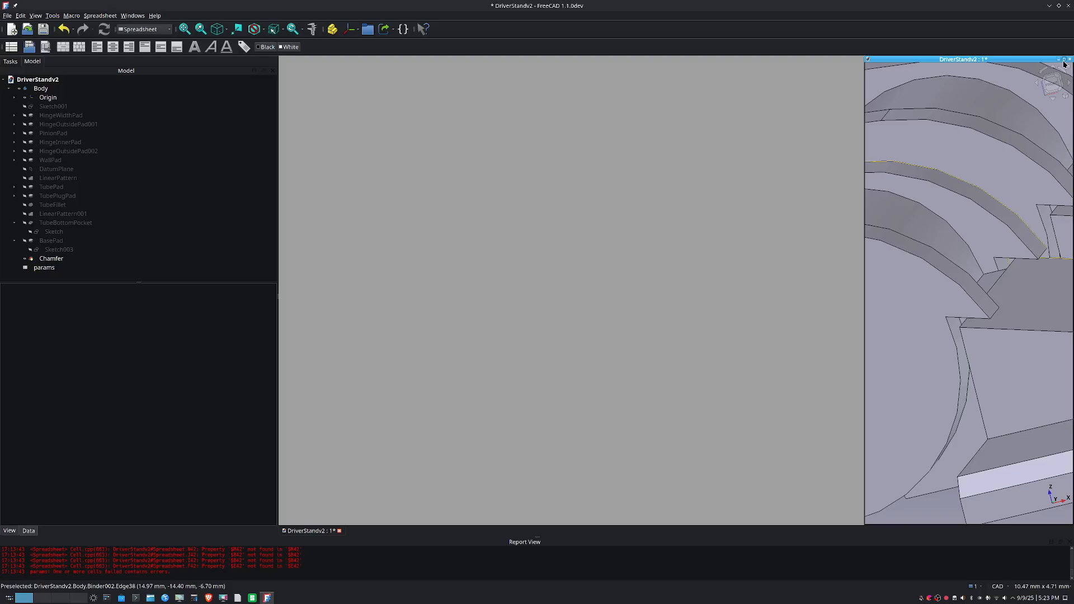
left_click(1064, 64)
scroll(525, 274, "down", 10)
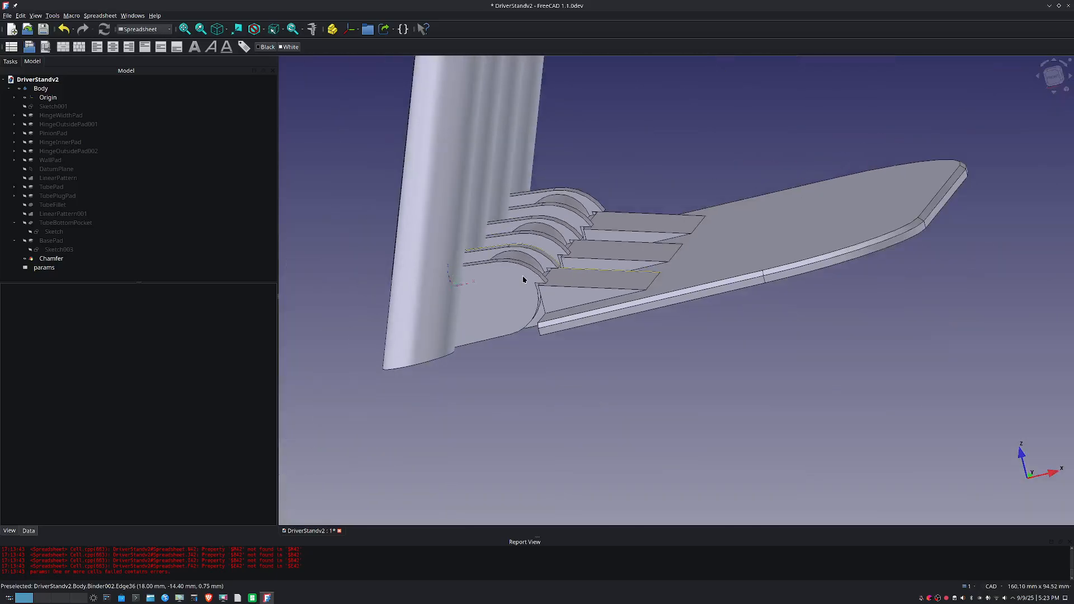
scroll(523, 280, "down", 5)
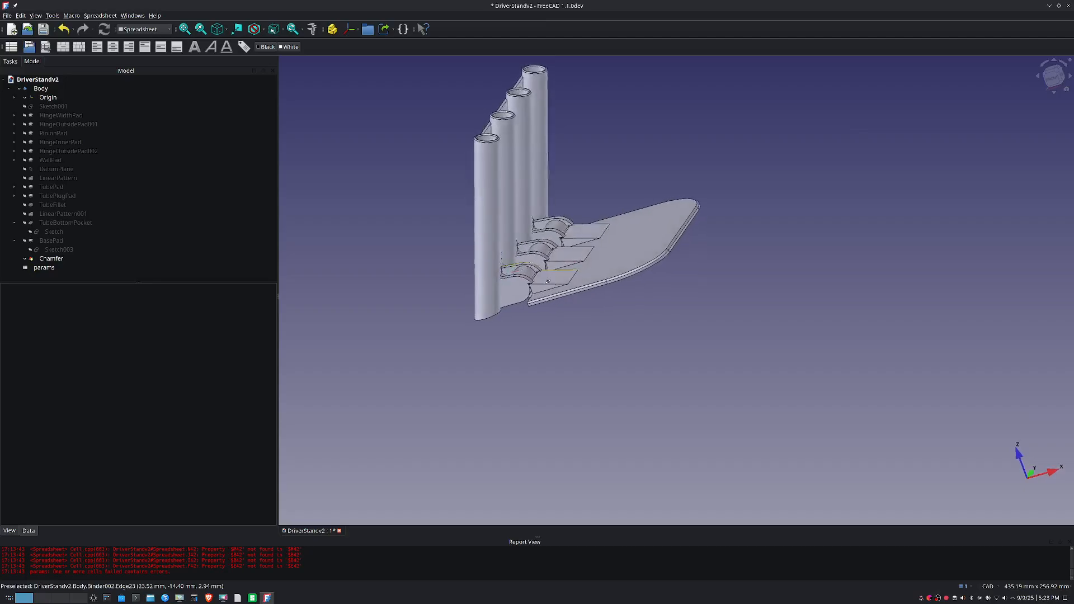
middle_click_drag(548, 281, 551, 252)
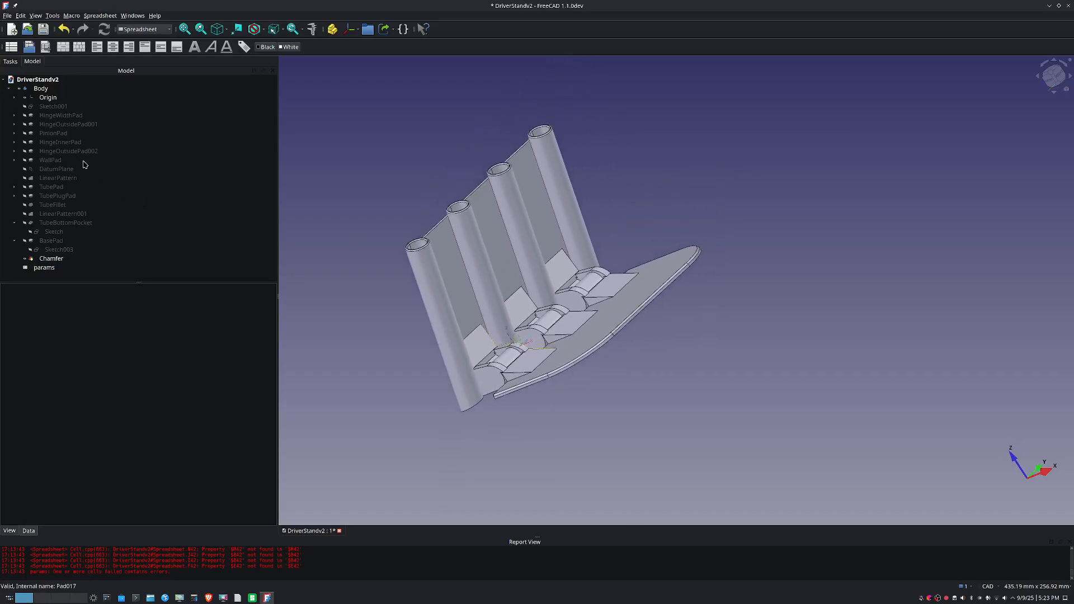
Save the document and set up an export of the Body in STL Mesh format.
left_click(7, 16)
left_click(9, 77)
left_click(38, 89)
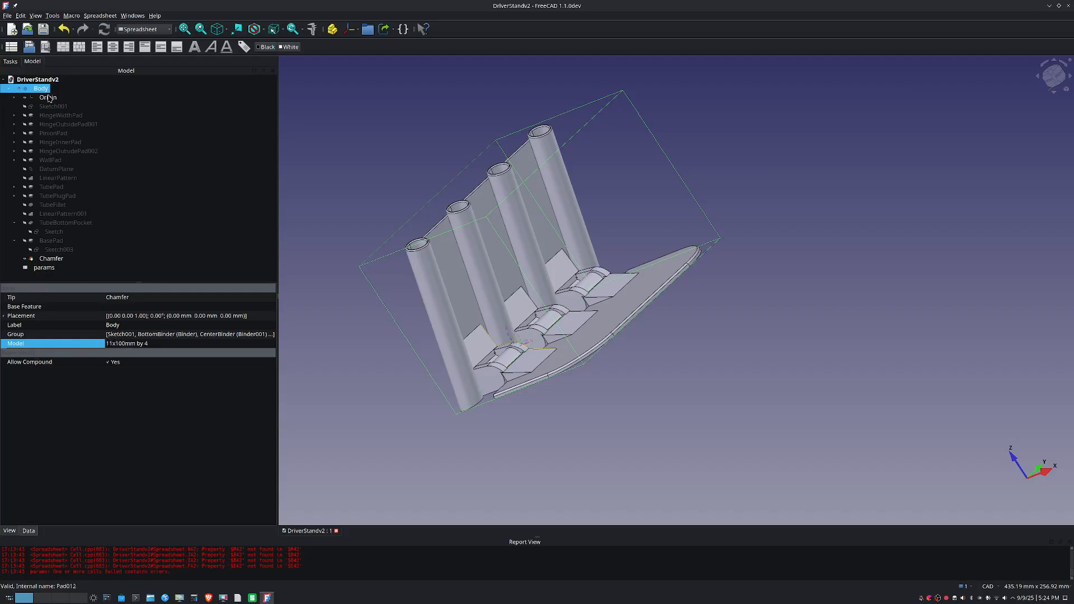
left_click(6, 16)
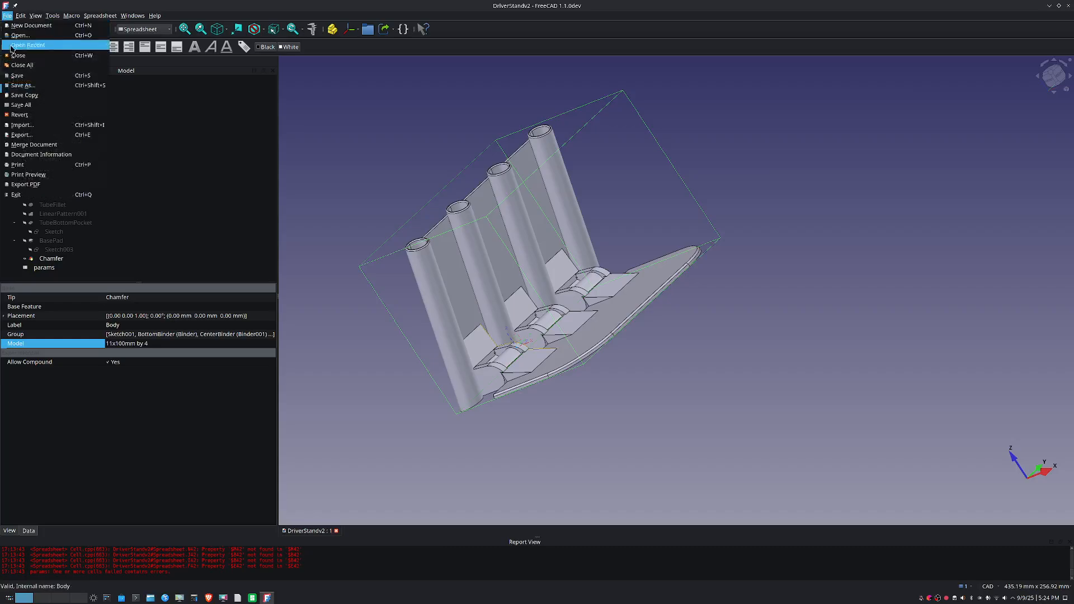
left_click(22, 135)
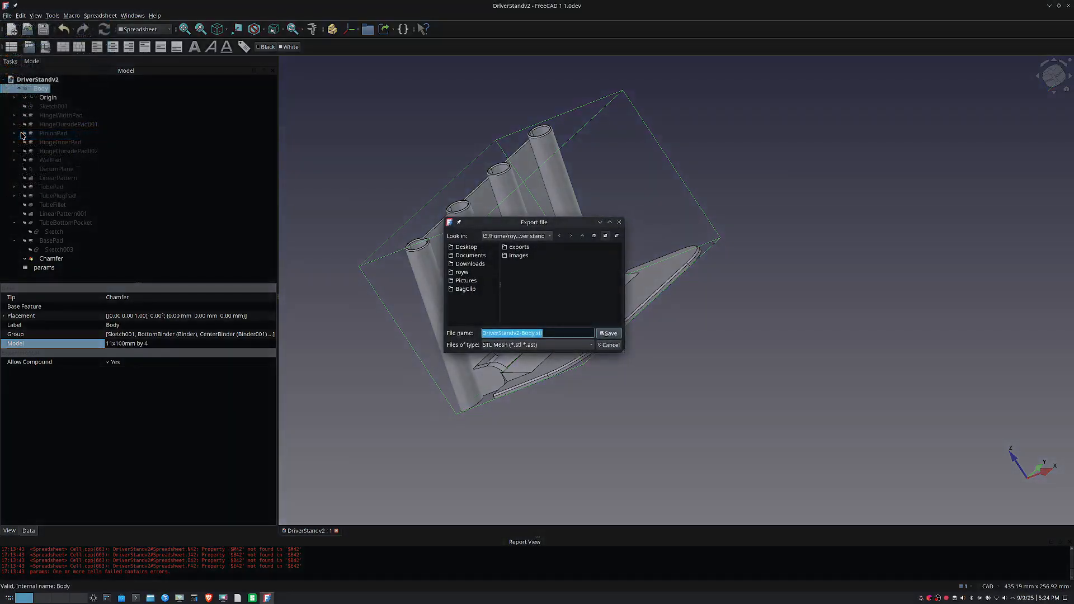
left_click(501, 347)
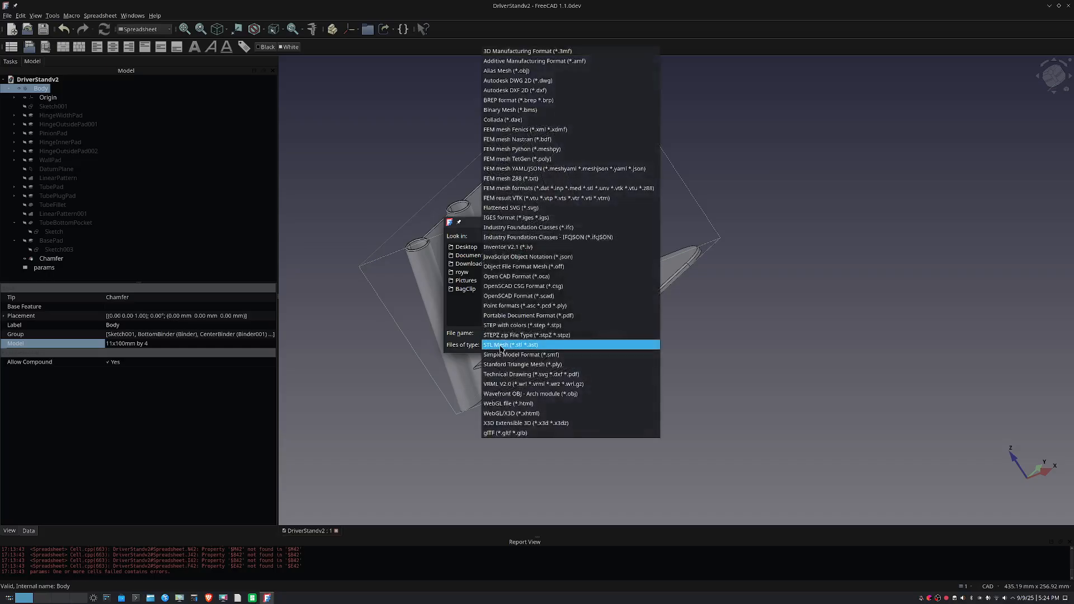
left_click(501, 345)
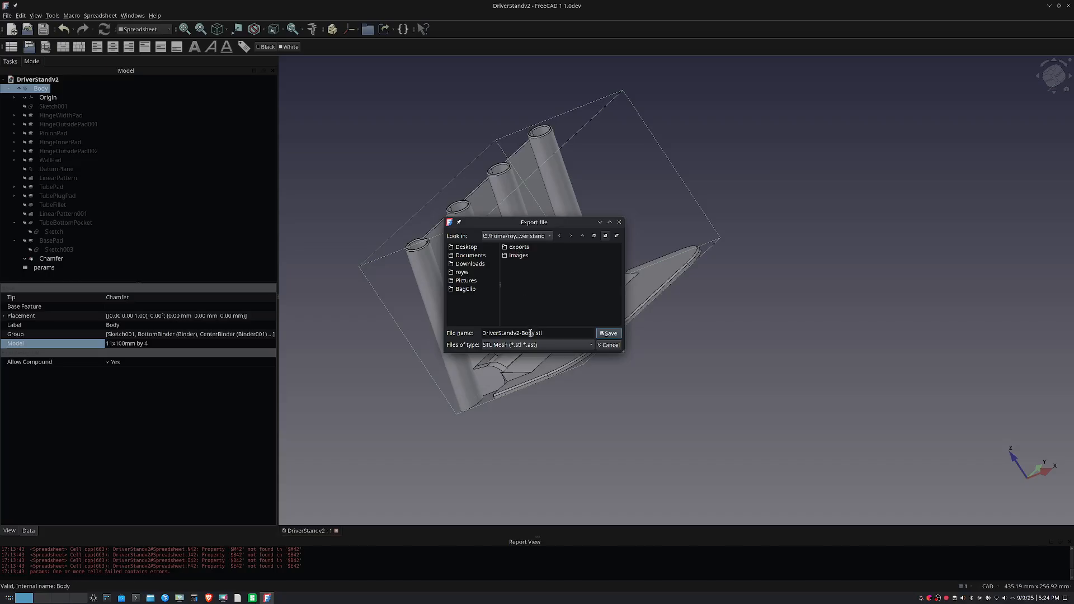
Export the Body into the exports folder as DriverStandv2-Body_Model_11x100mm_by_4.stl, replacing the existing file.
double_click(518, 246)
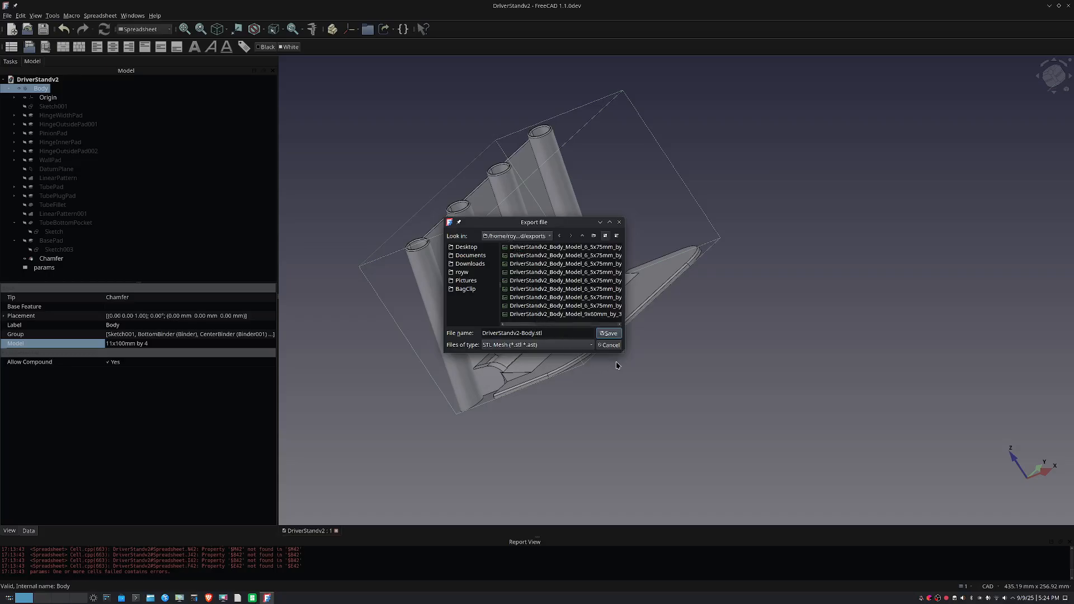
left_click_drag(623, 353, 699, 376)
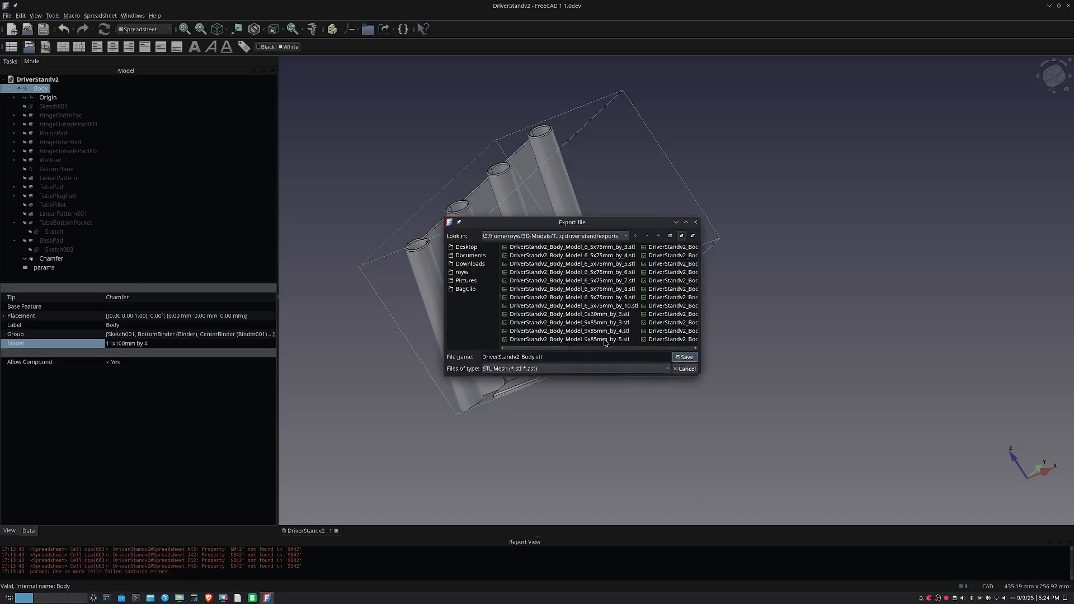
left_click(534, 358)
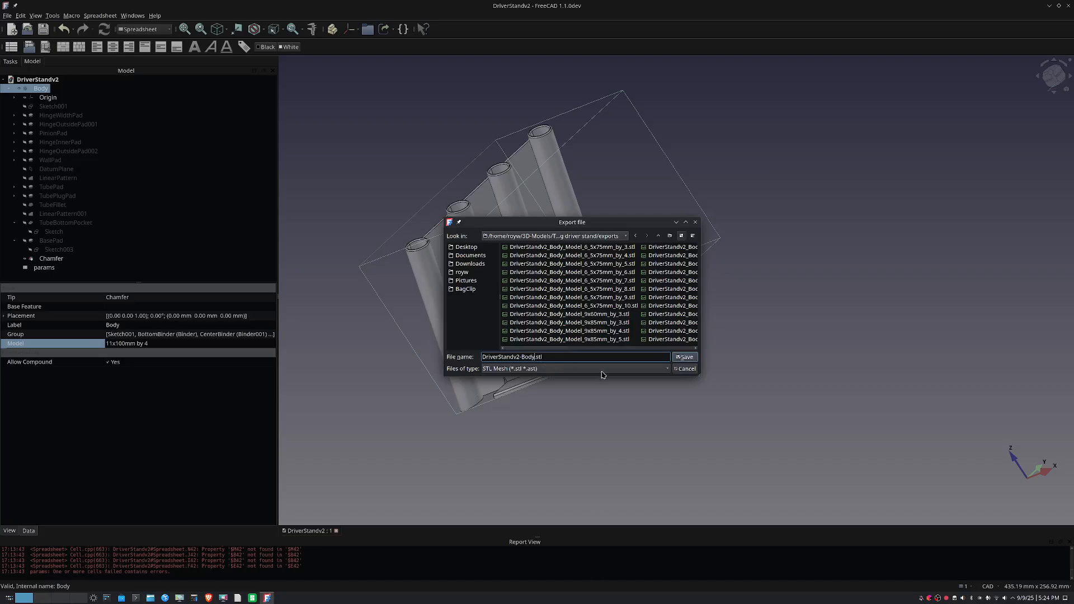
type("_Model_11x100mm_by_4")
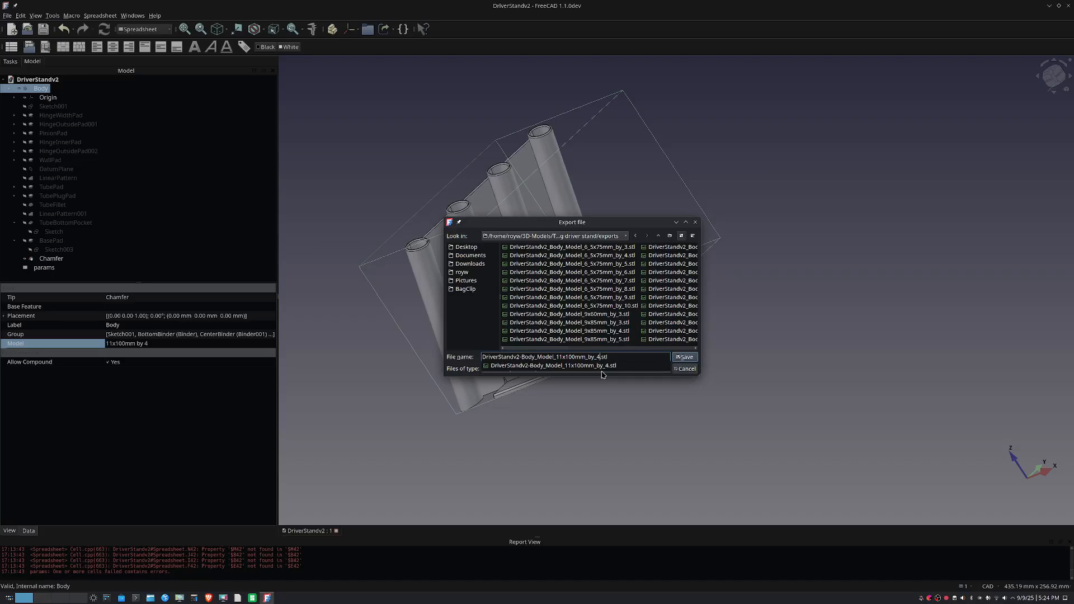
left_click(615, 358)
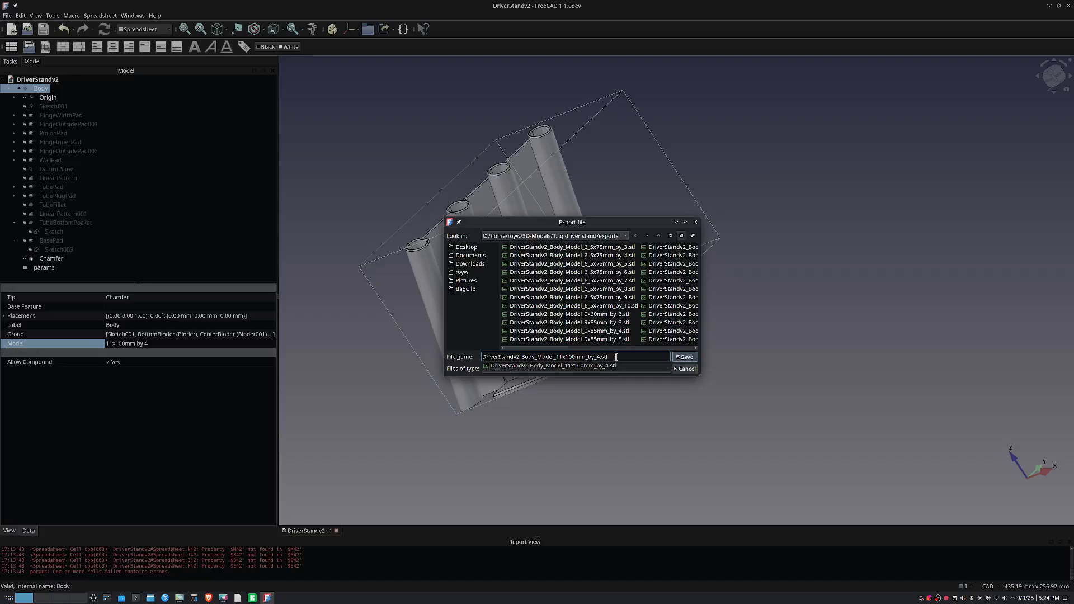
left_click(689, 360)
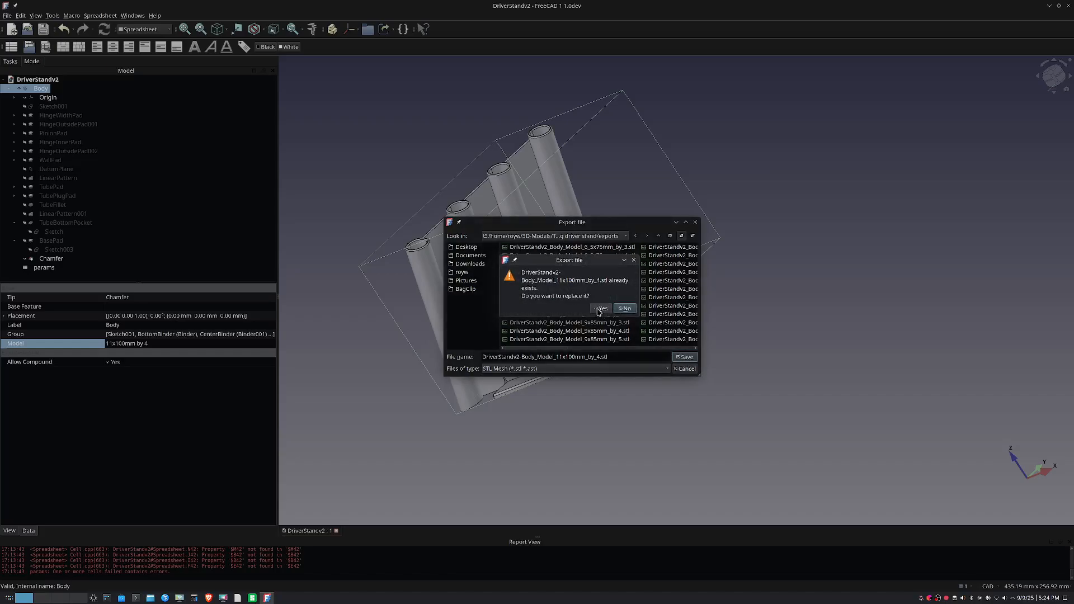
left_click(599, 309)
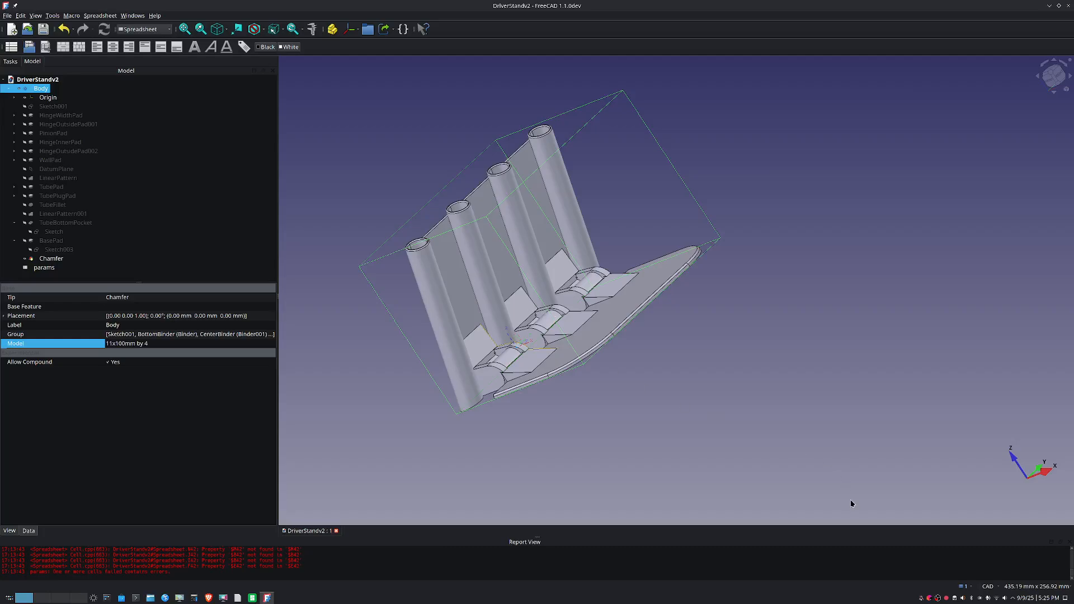
right_click(937, 597)
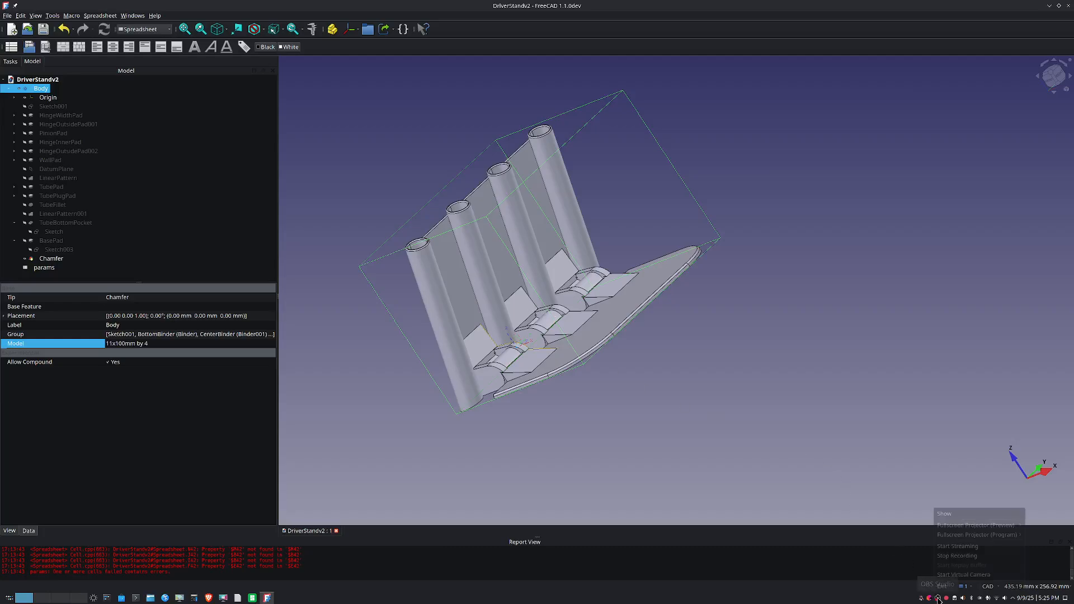